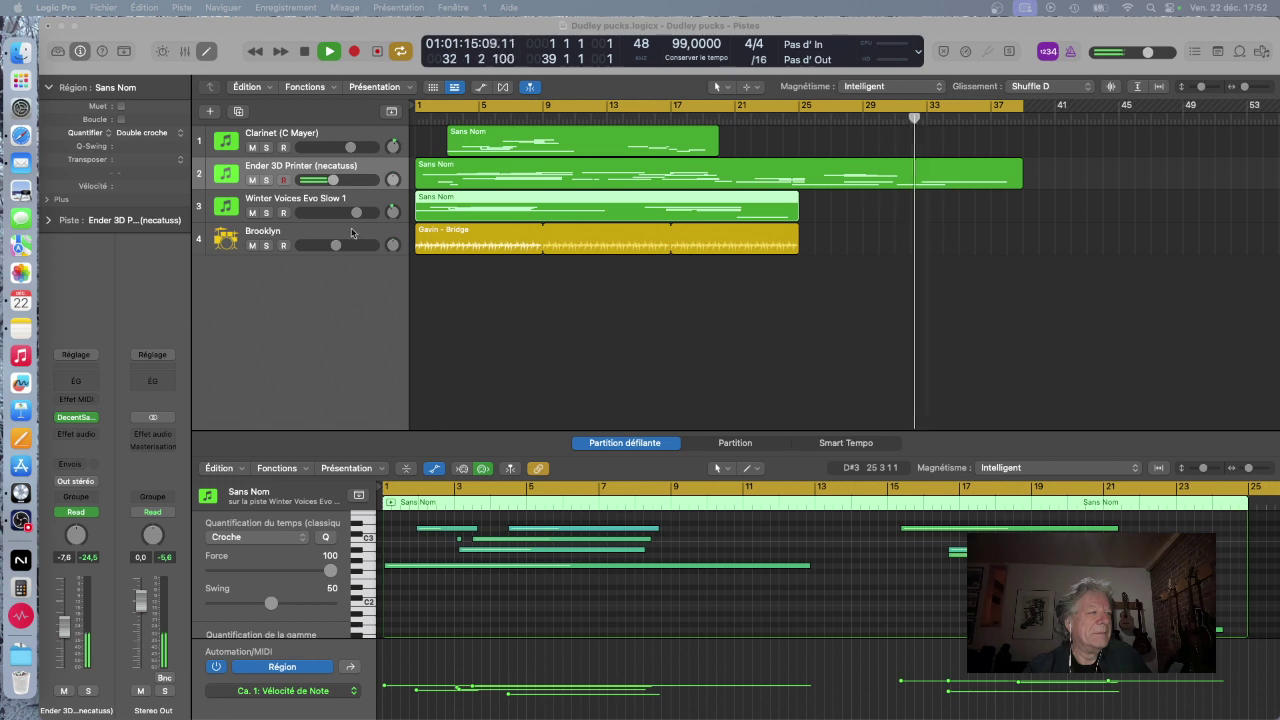
Open the DecentSampler instrument on the Ender 3D Printer track, stop playback and audition a few notes
click(298, 168)
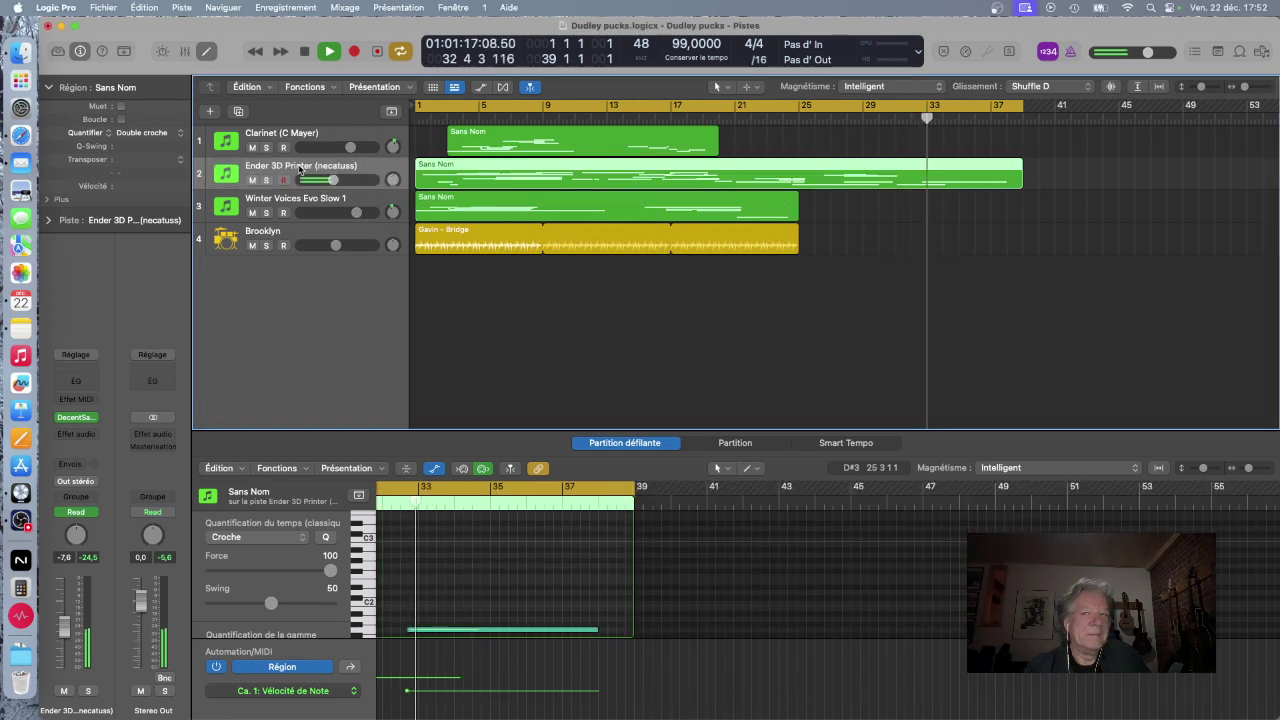
click(78, 418)
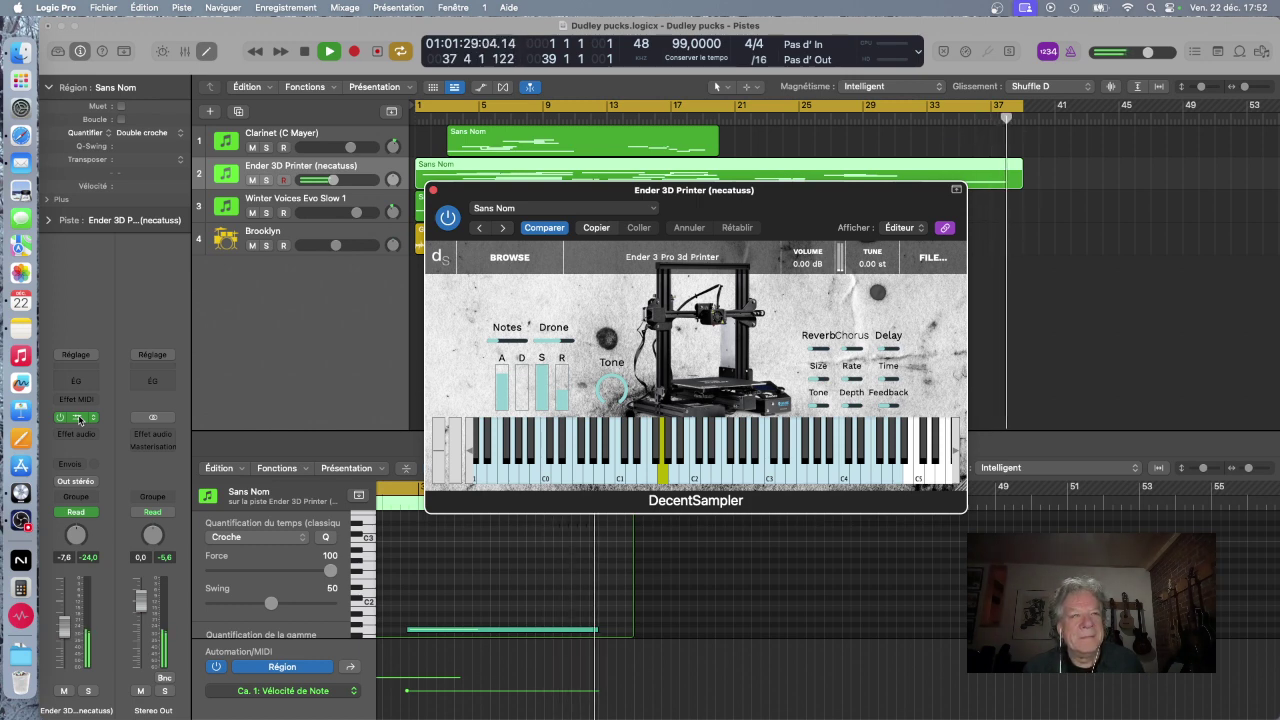
key(space)
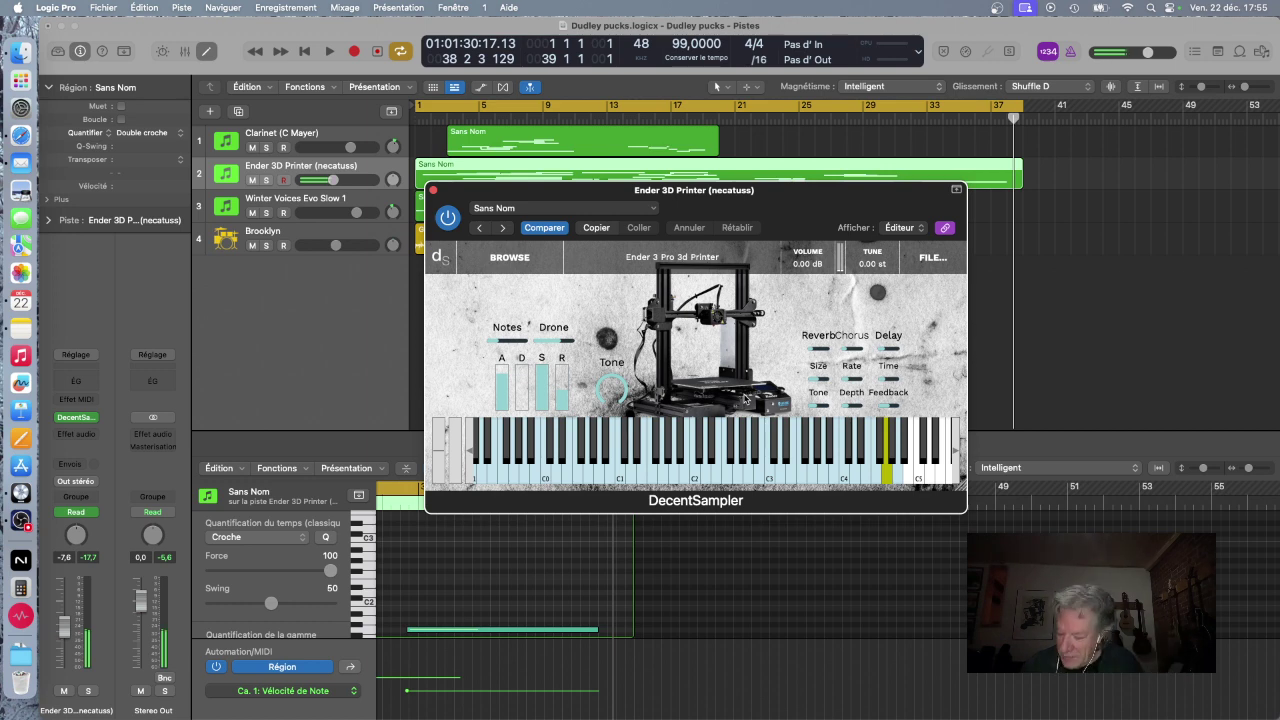
key(s)
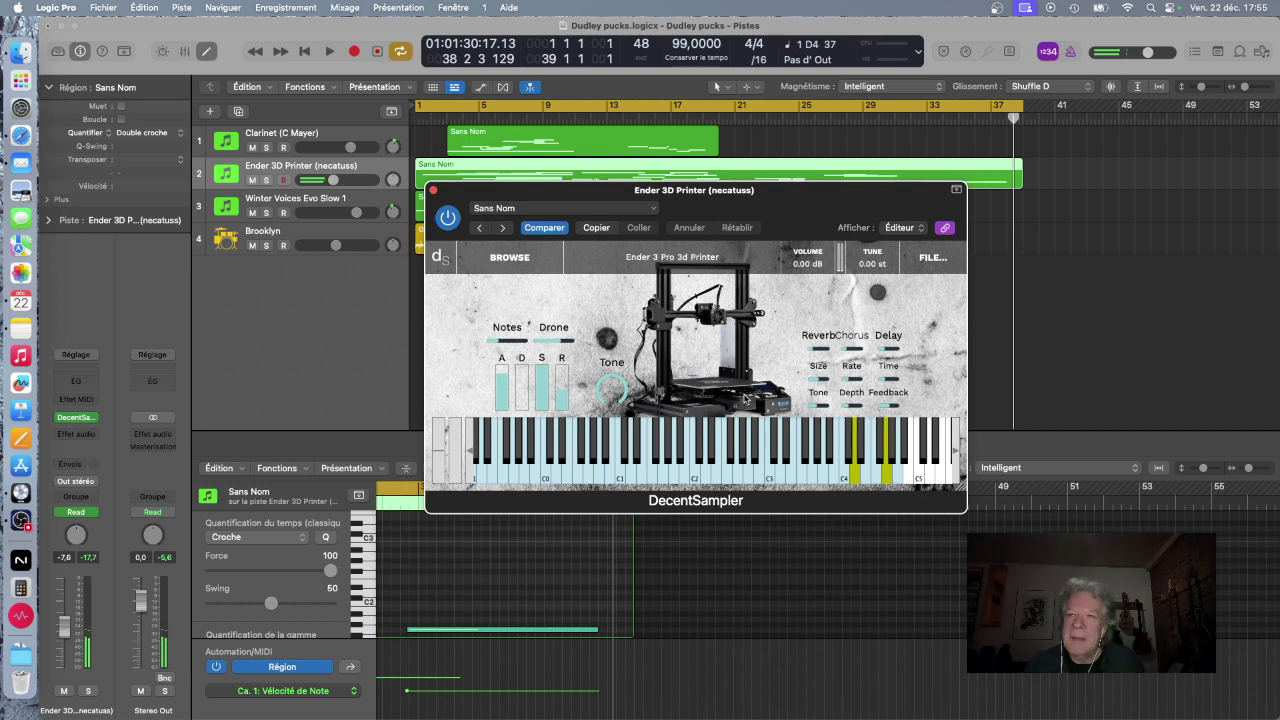
key(h)
key(d)
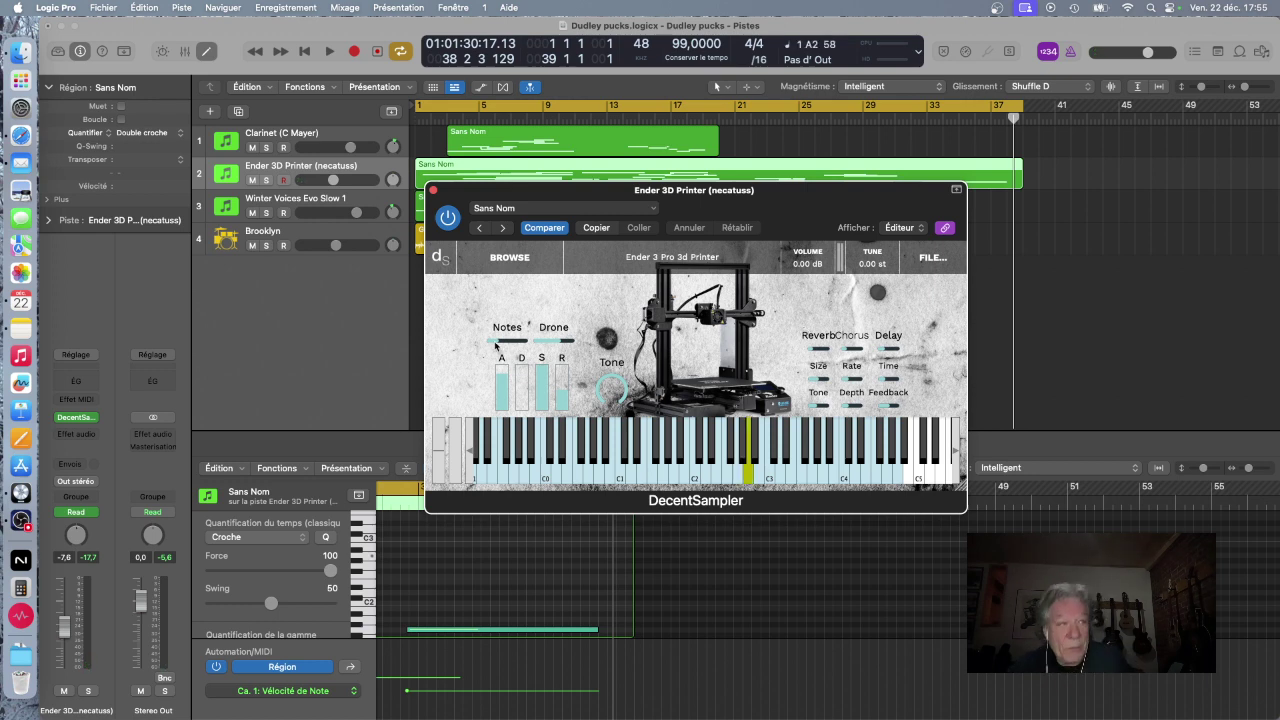
Lower the sampler's Notes level and raise Drone to maximum, trying out the Tone and setting Reverb to full
drag(494, 345, 571, 341)
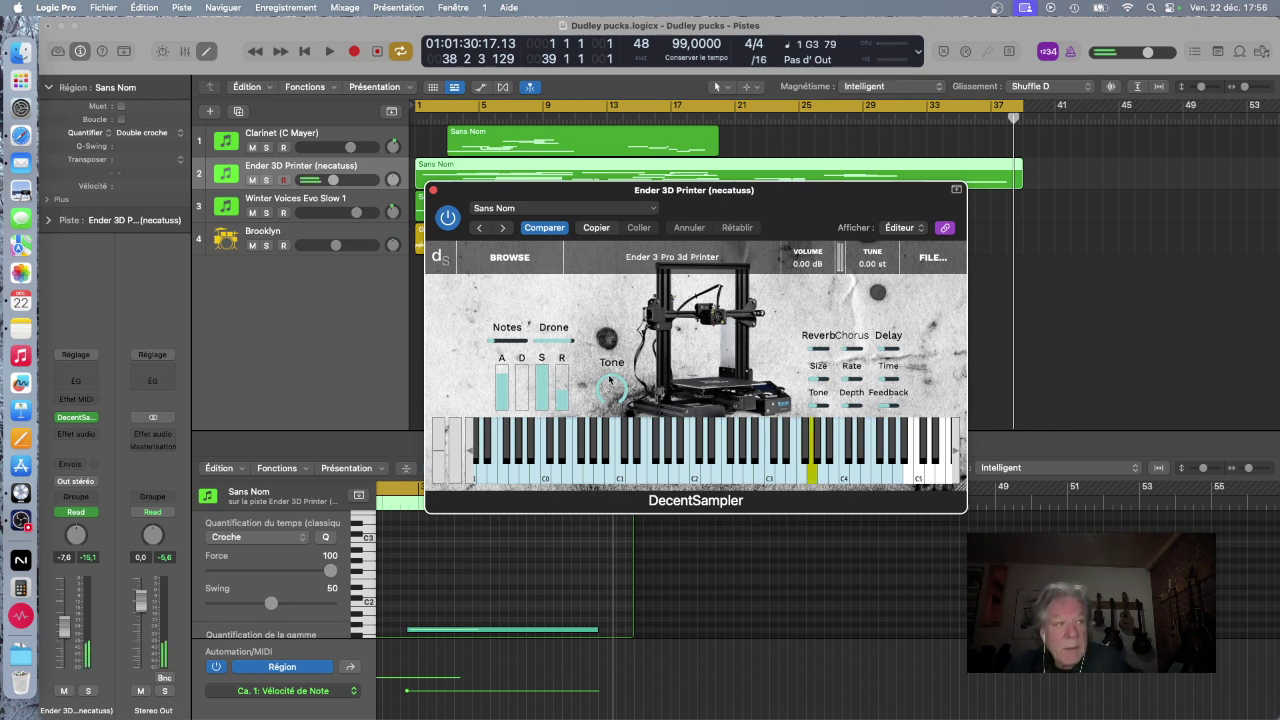
drag(609, 378, 610, 422)
drag(682, 440, 702, 424)
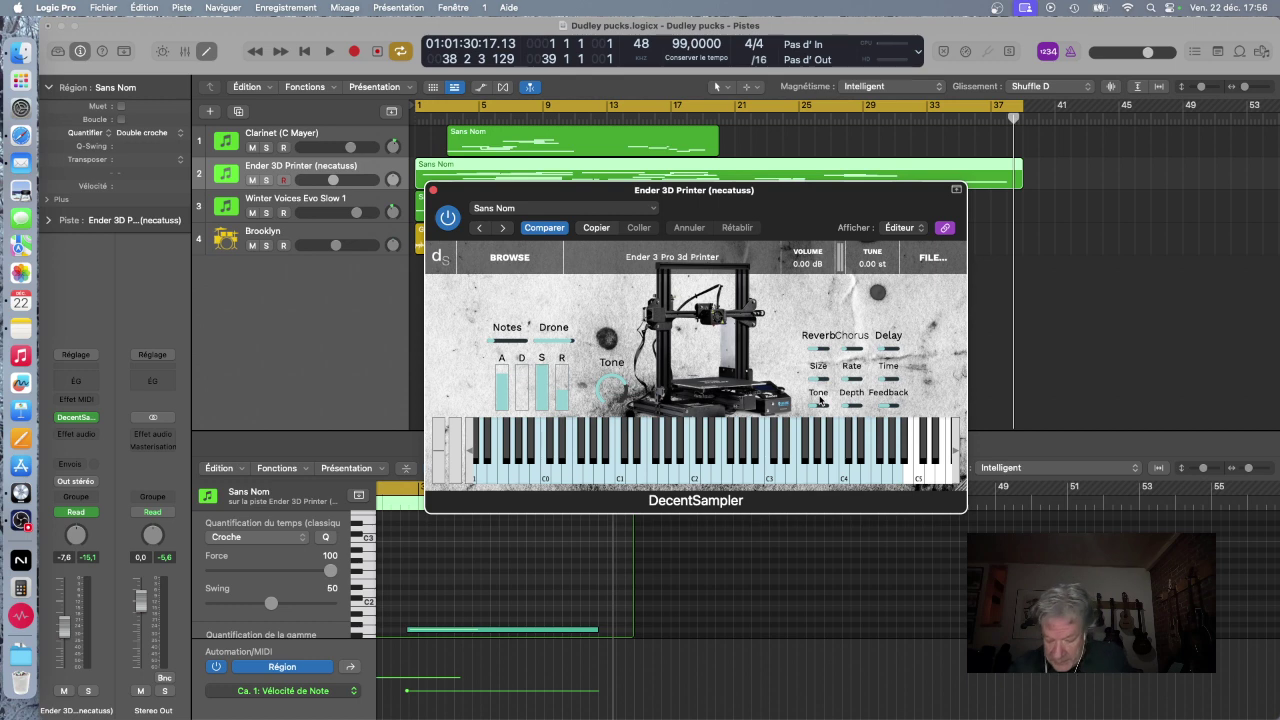
mouse_move(818, 350)
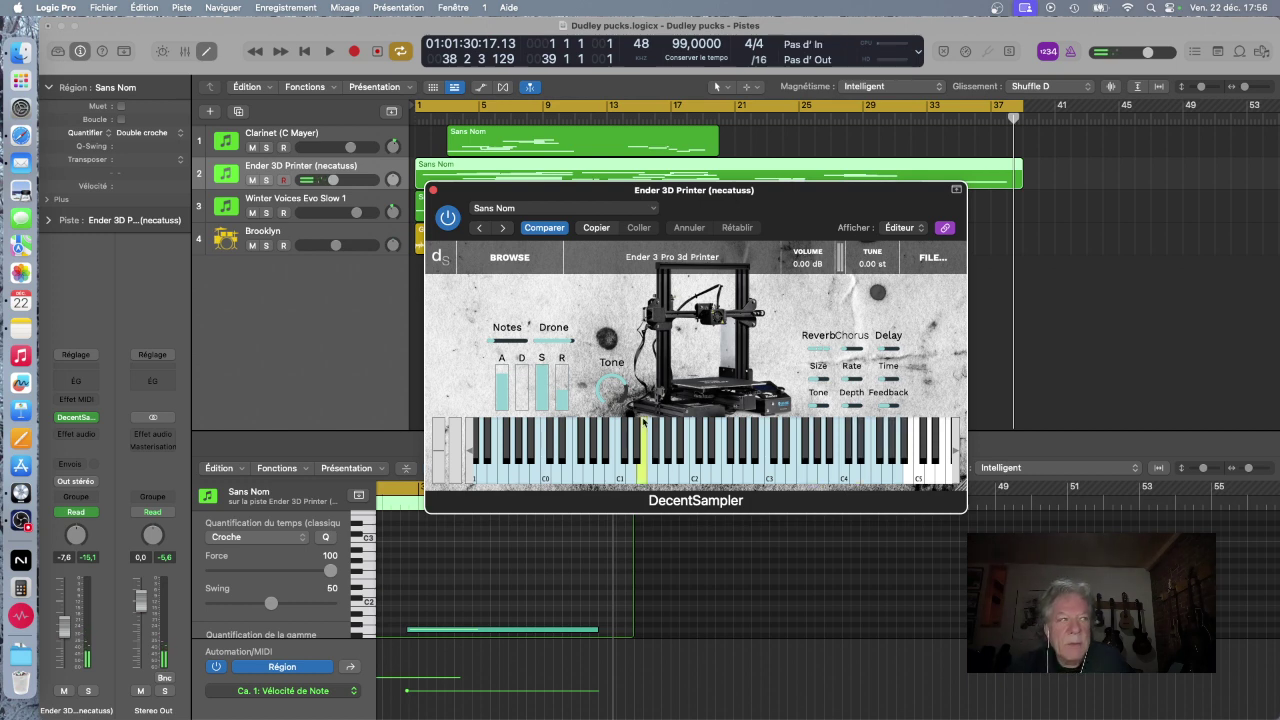
Try the sampler with minimum attack on low and high notes, and raise the attack to about halfway
drag(507, 402, 503, 420)
click(503, 426)
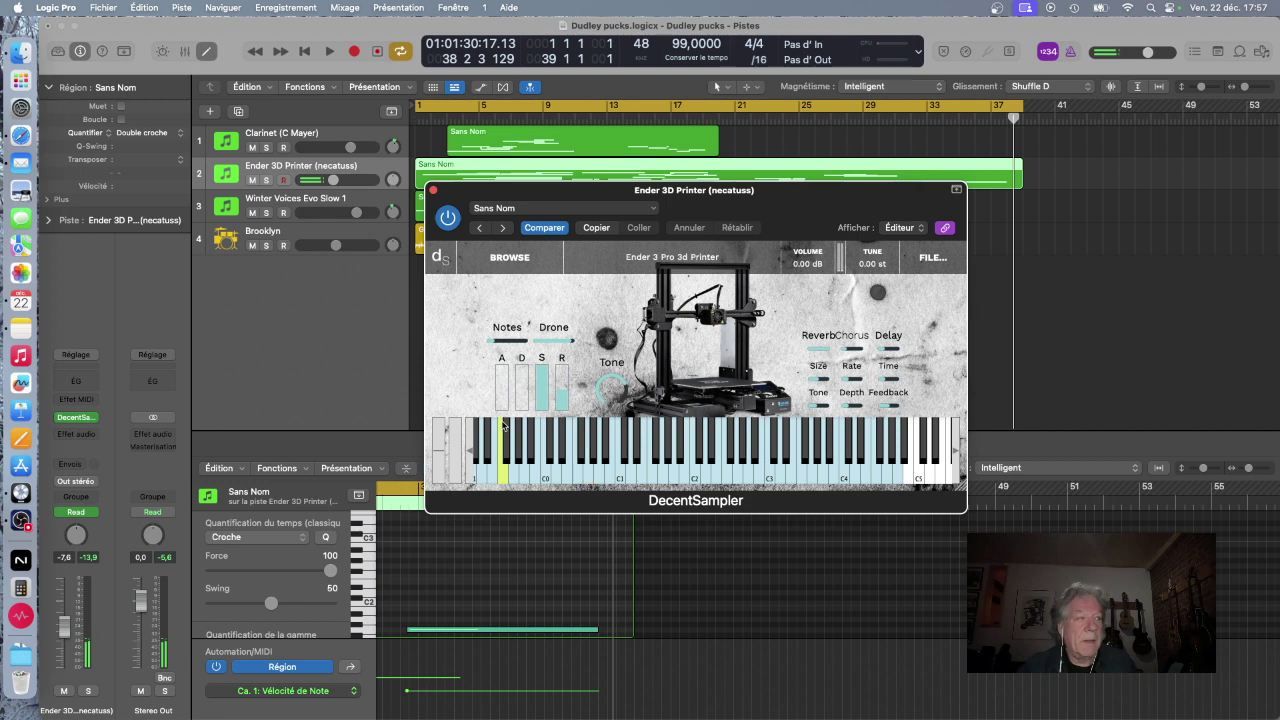
click(468, 470)
click(545, 479)
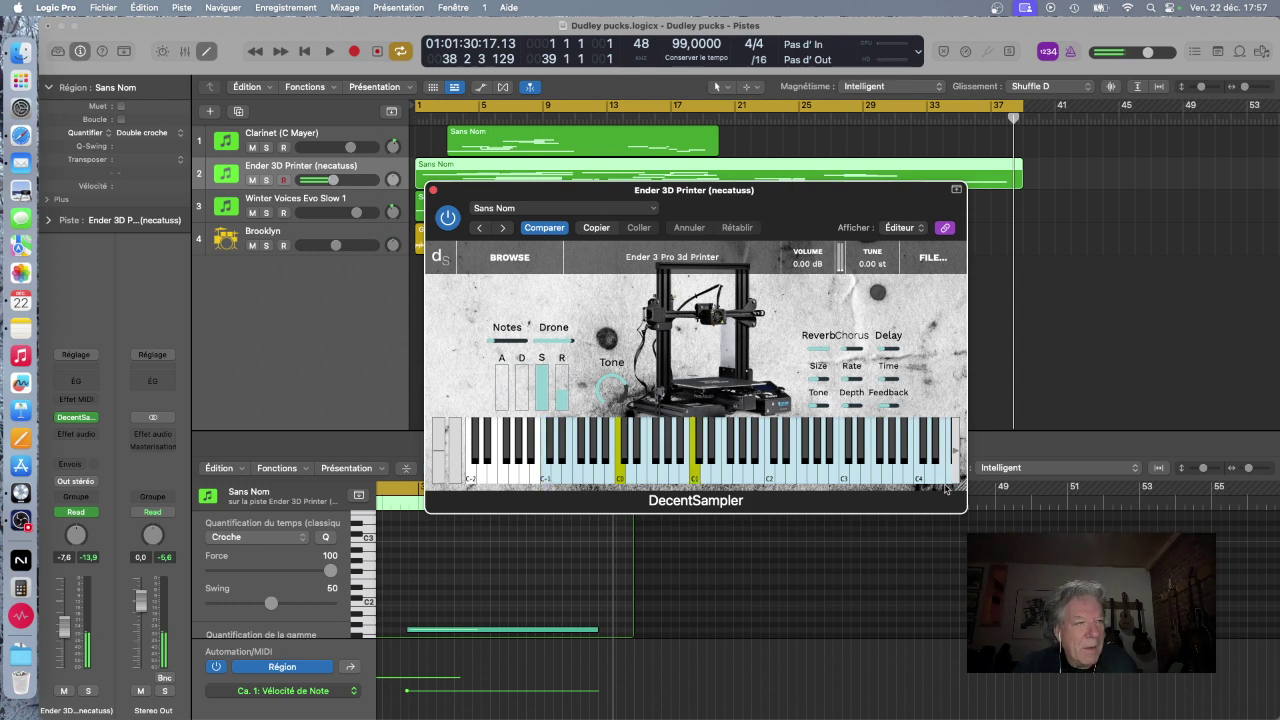
click(936, 456)
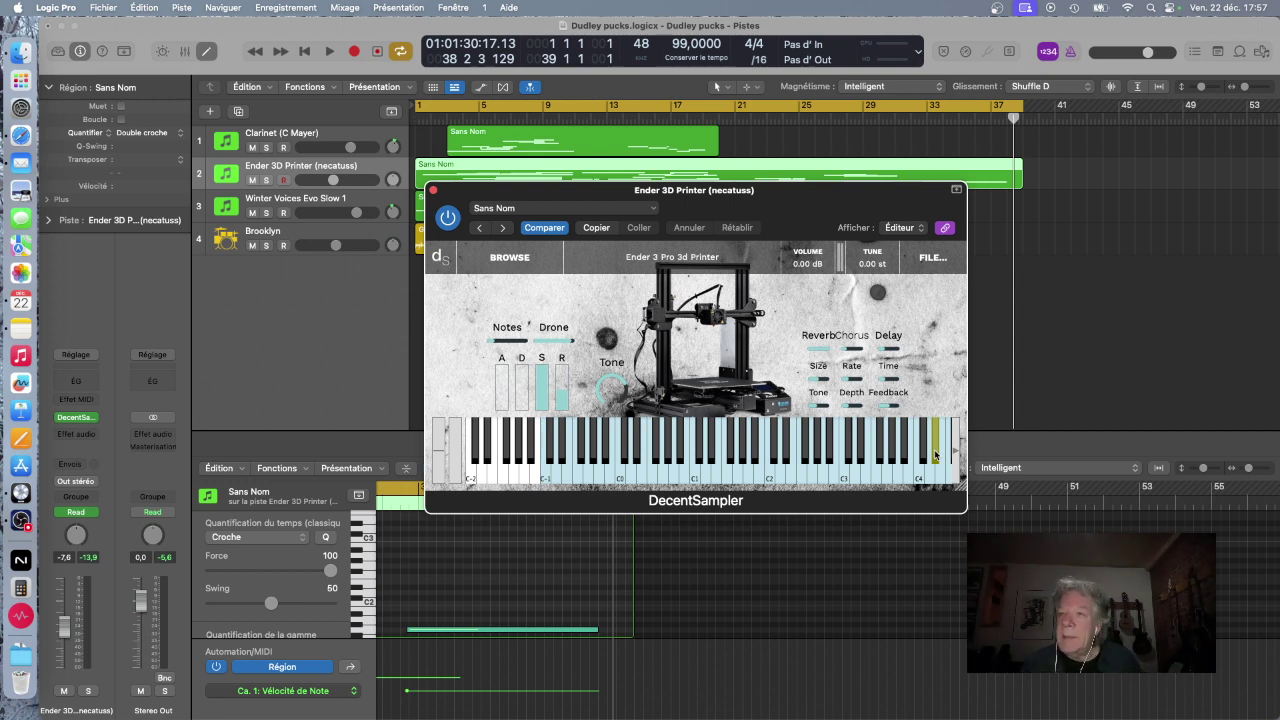
click(935, 452)
drag(503, 409, 503, 388)
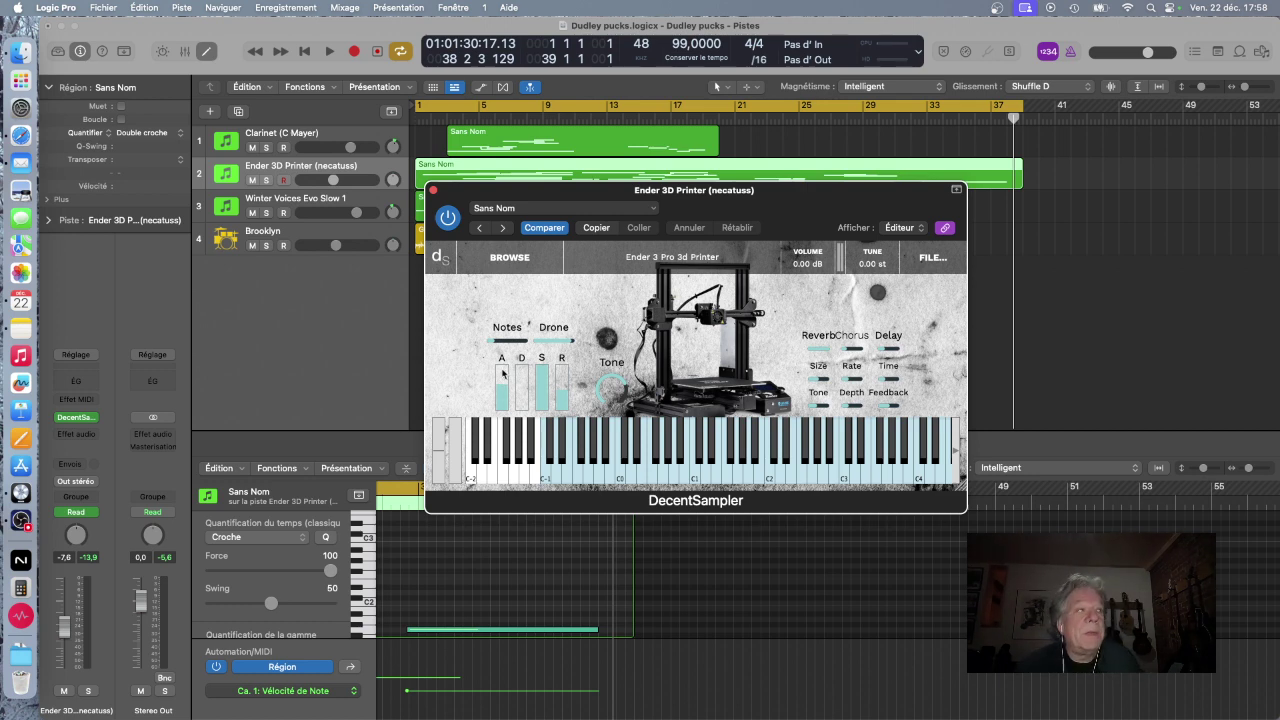
View the Clarinet track's Kontakt 7 instrument with its loaded clarinet-one patch, and close its window
drag(745, 194, 745, 296)
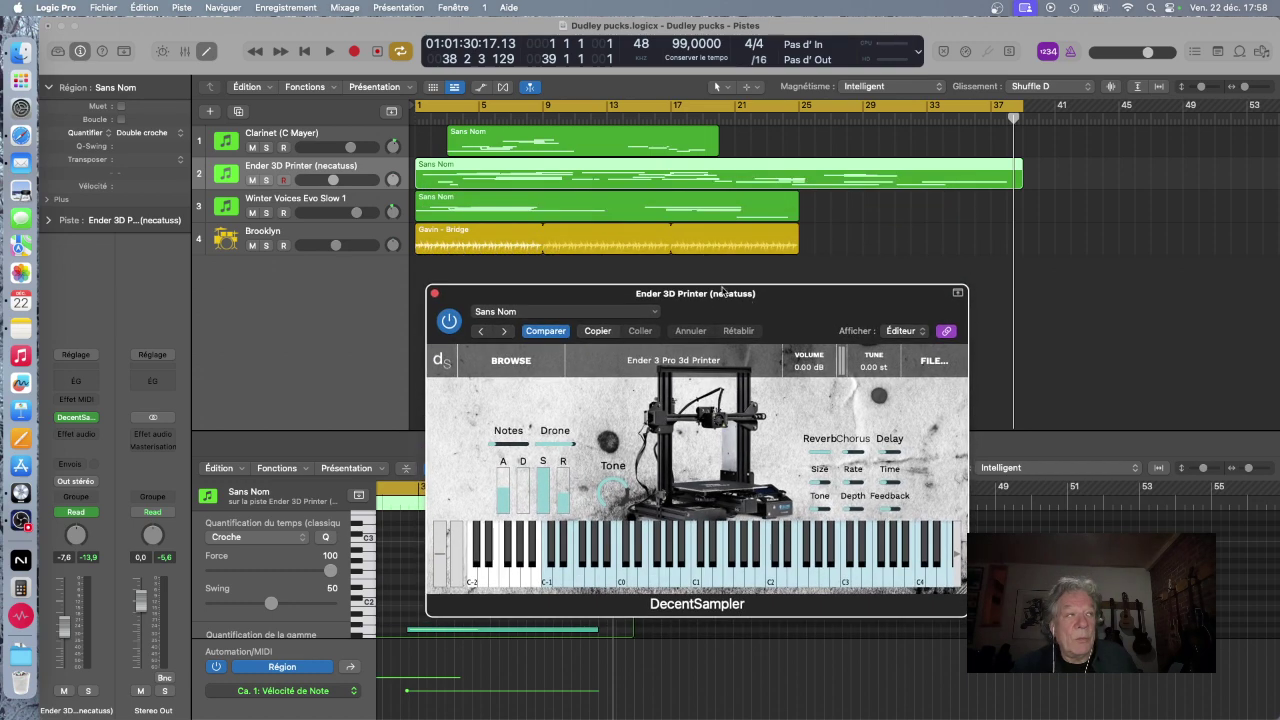
click(366, 139)
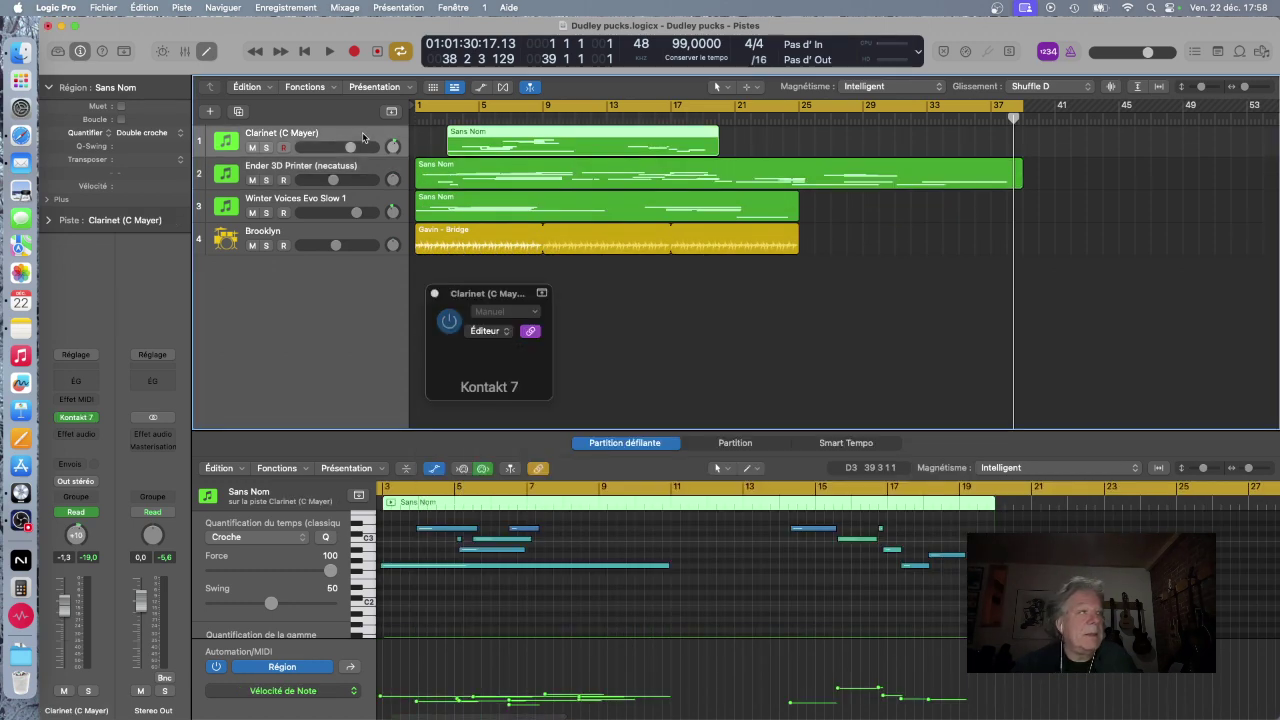
click(77, 418)
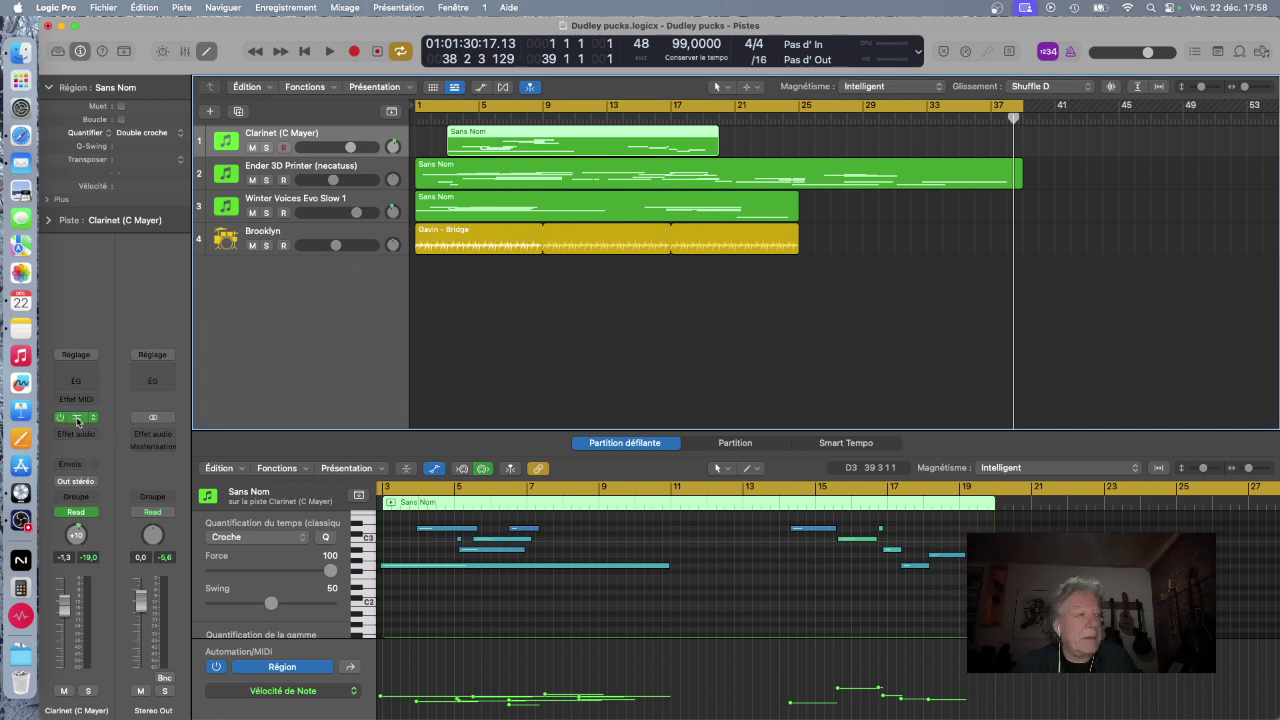
click(77, 418)
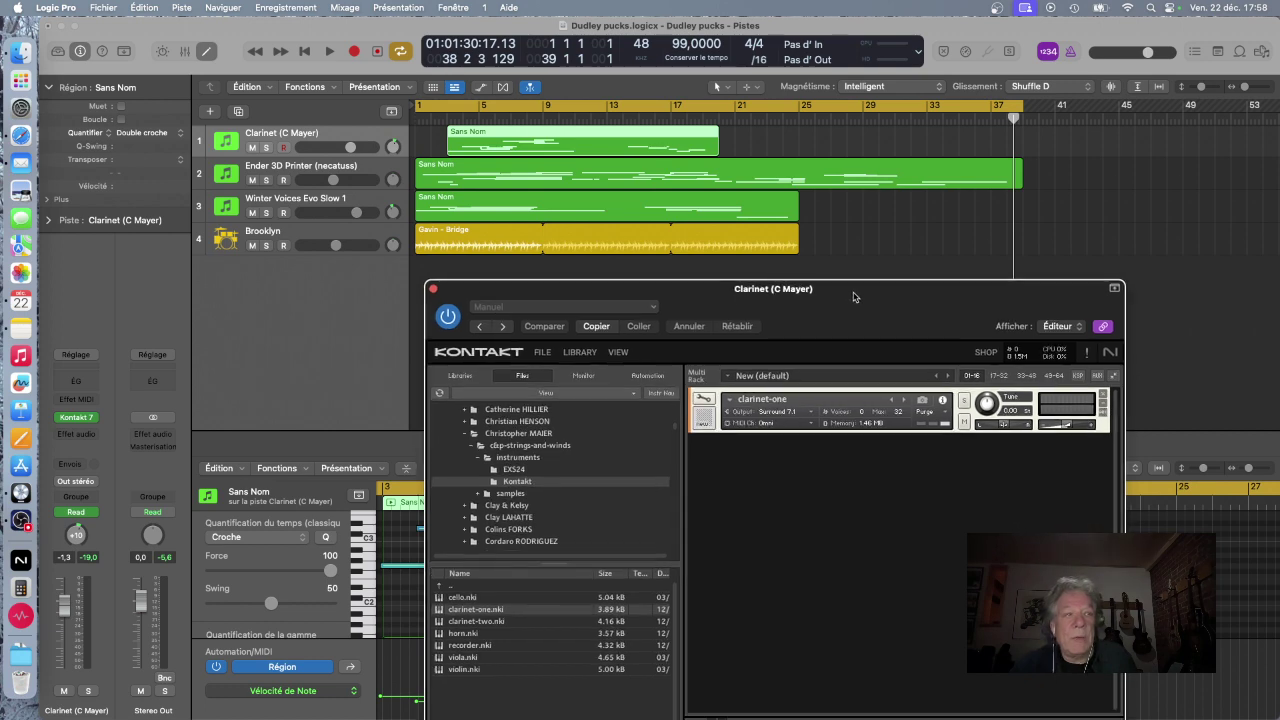
drag(854, 297, 726, 105)
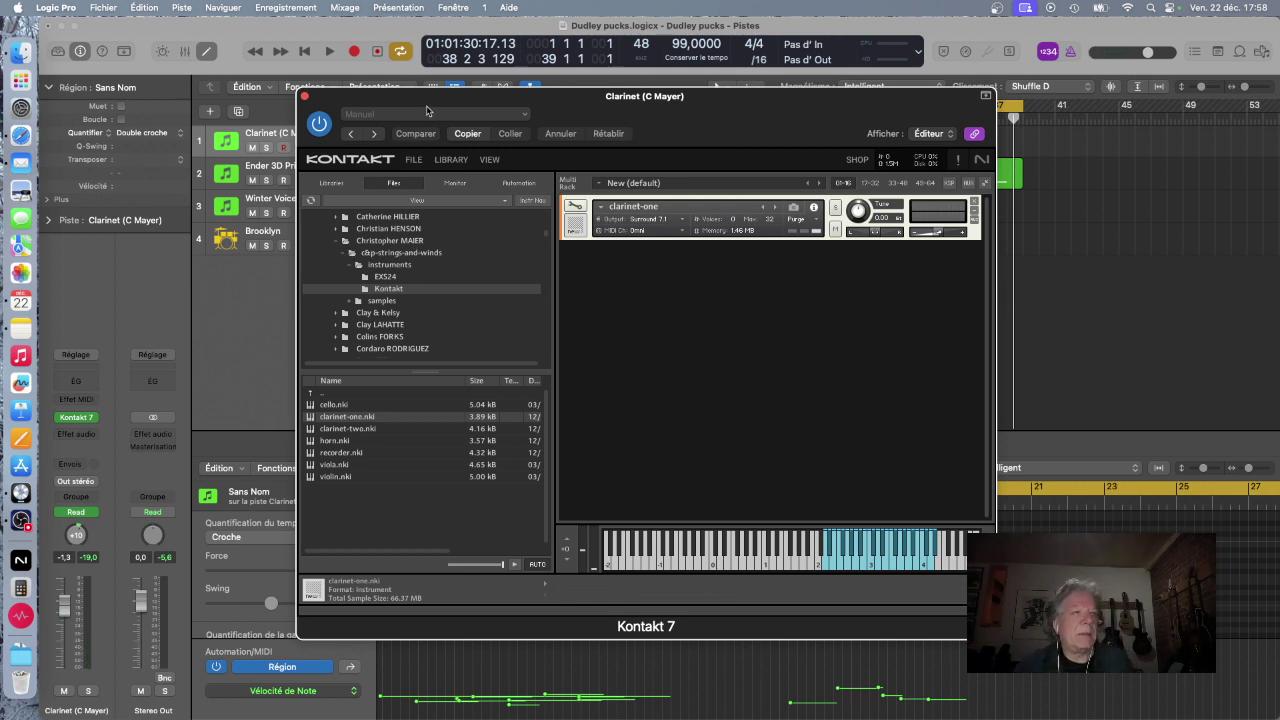
click(305, 97)
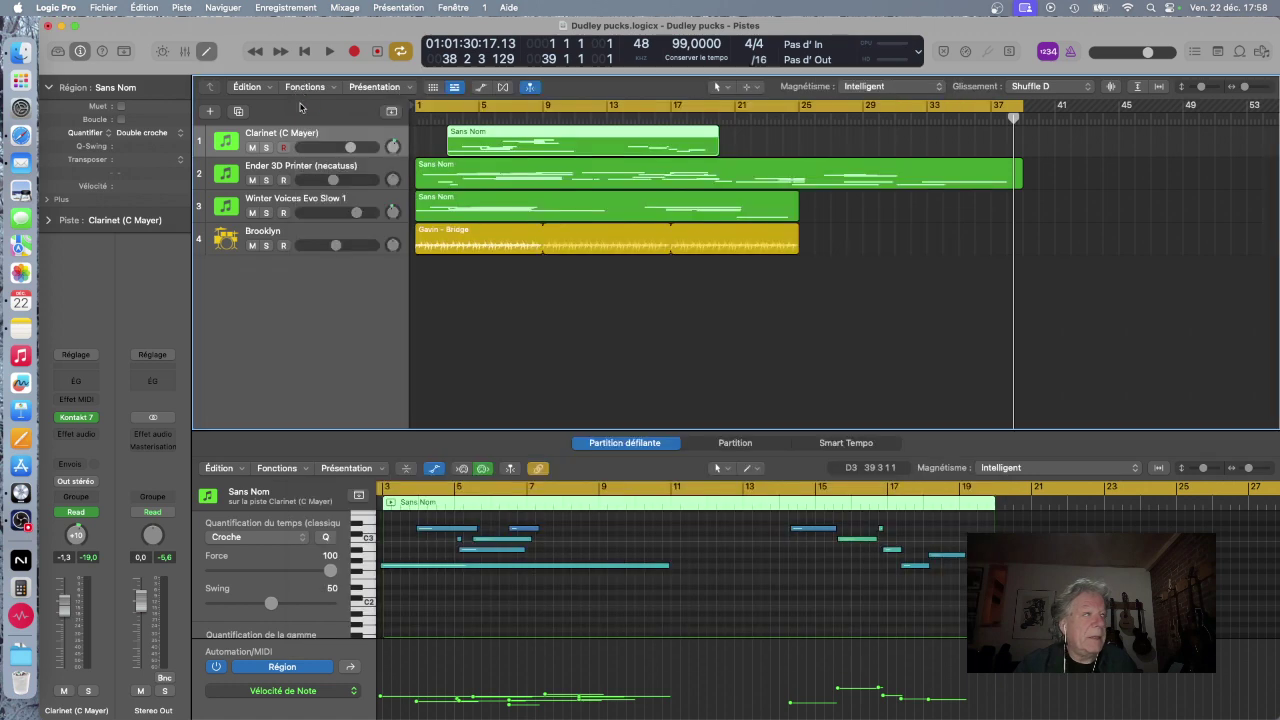
Open the DecentSampler instrument of the Winter Voices Evo Slow 1 track and the Beat Breaker effect of the Brooklyn drum track
click(298, 208)
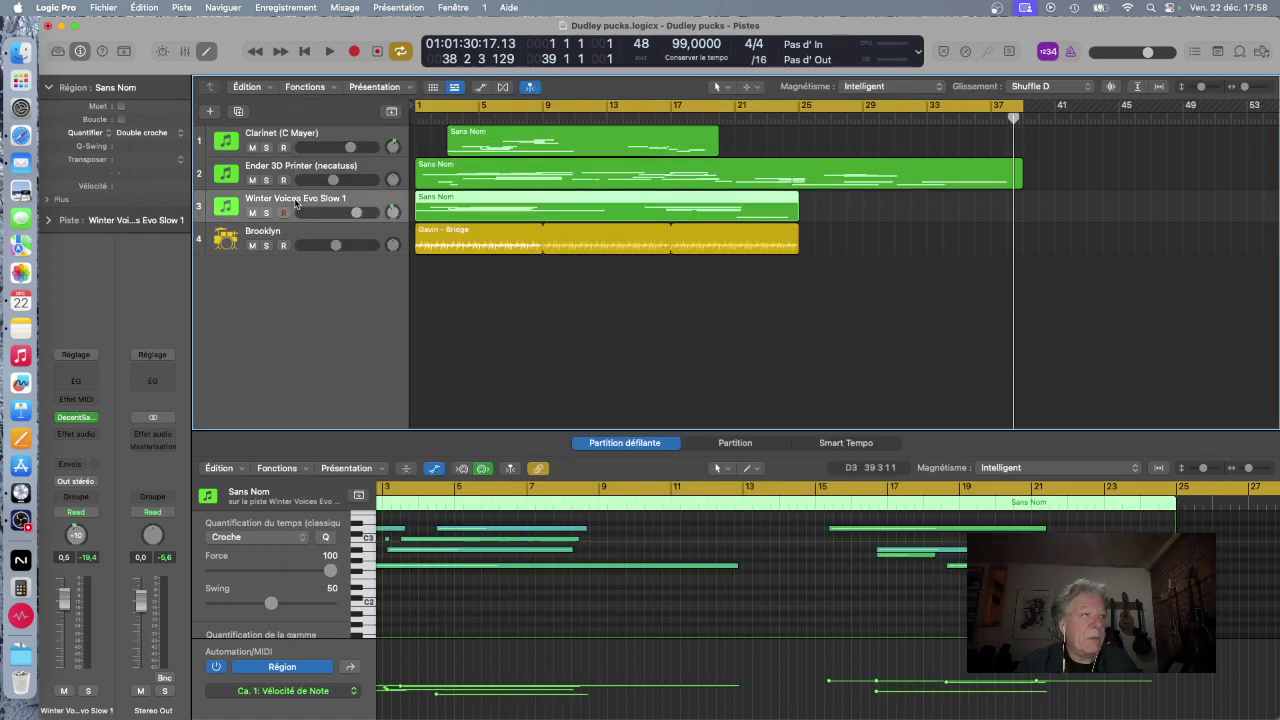
click(77, 417)
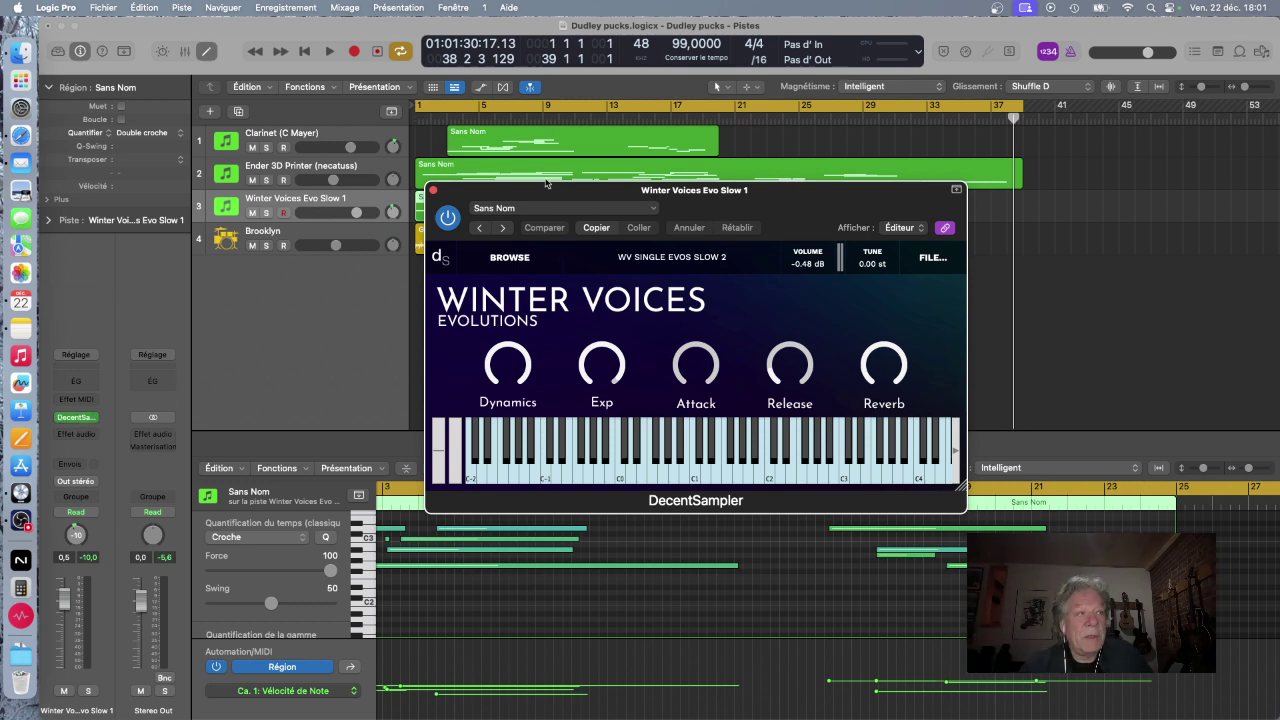
drag(547, 193, 589, 290)
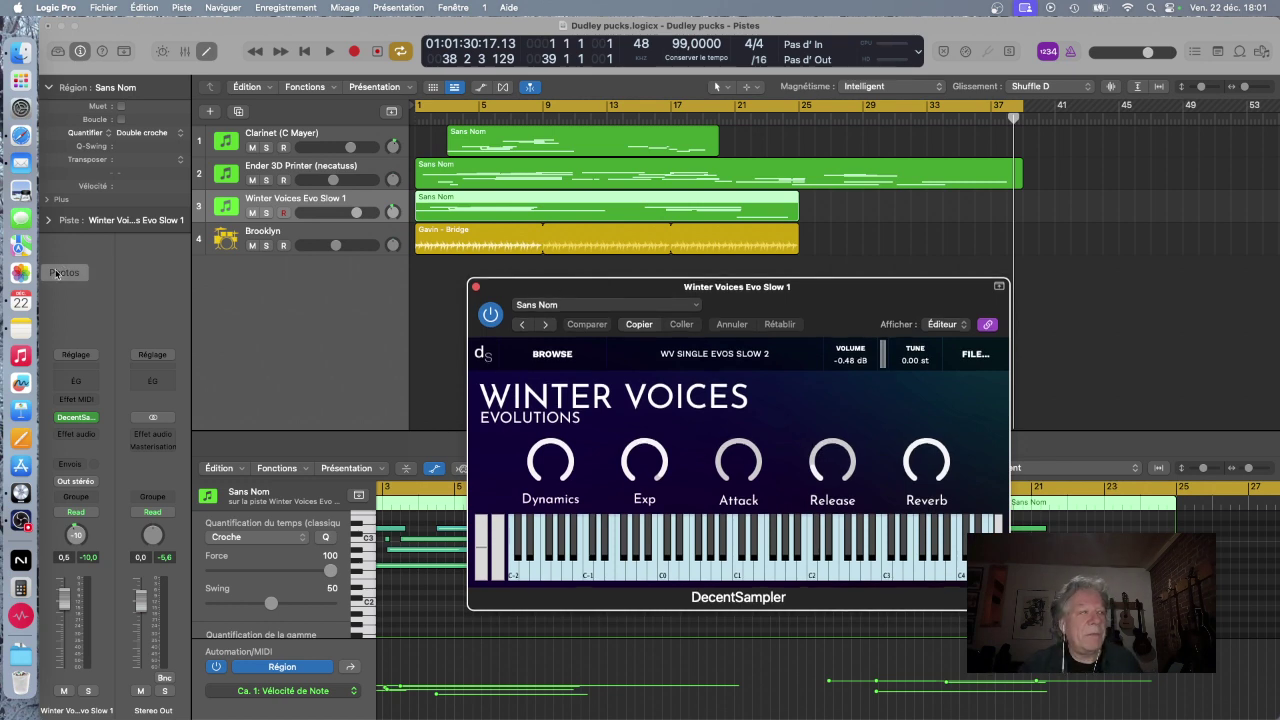
click(338, 236)
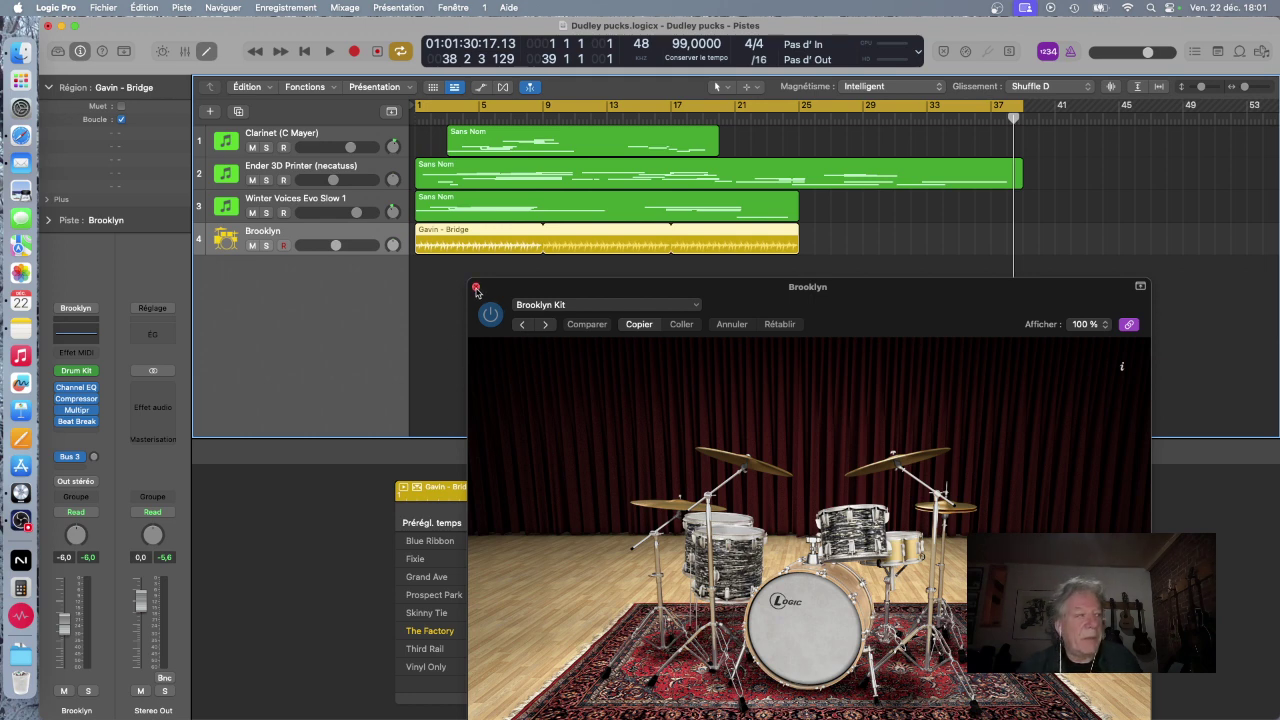
click(79, 422)
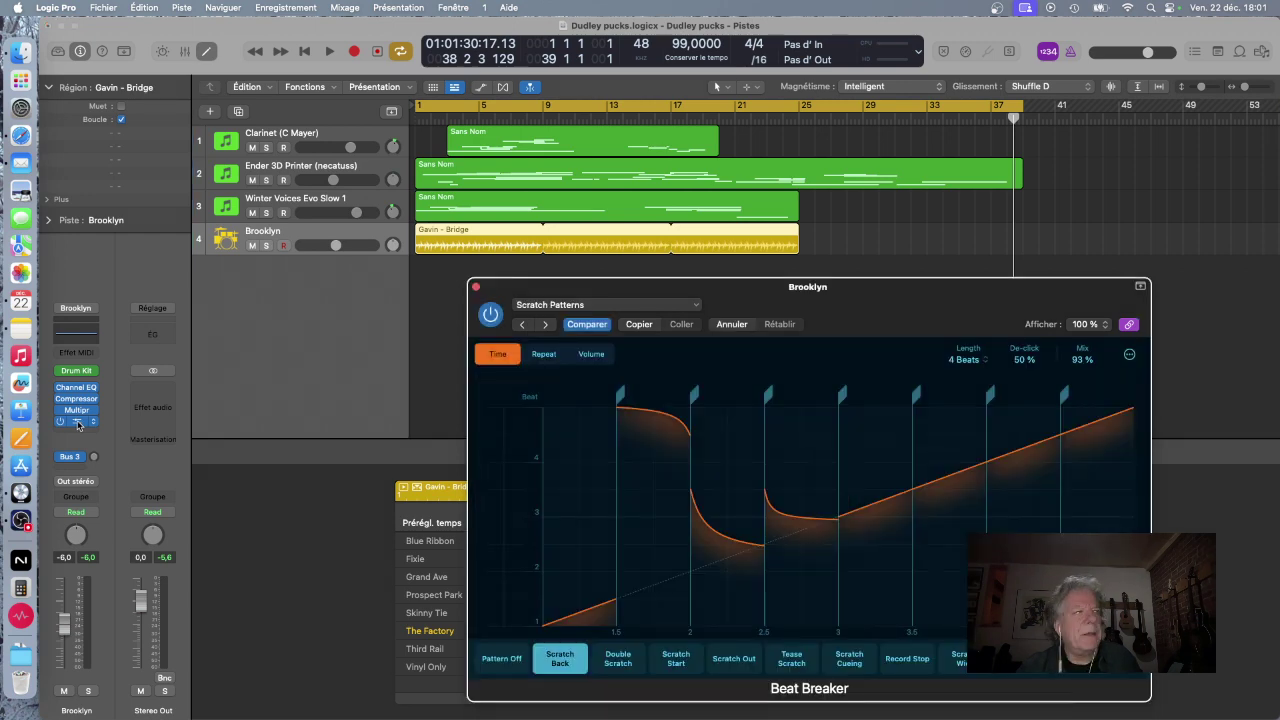
Check the version information of Logic Pro and close the About window
click(62, 8)
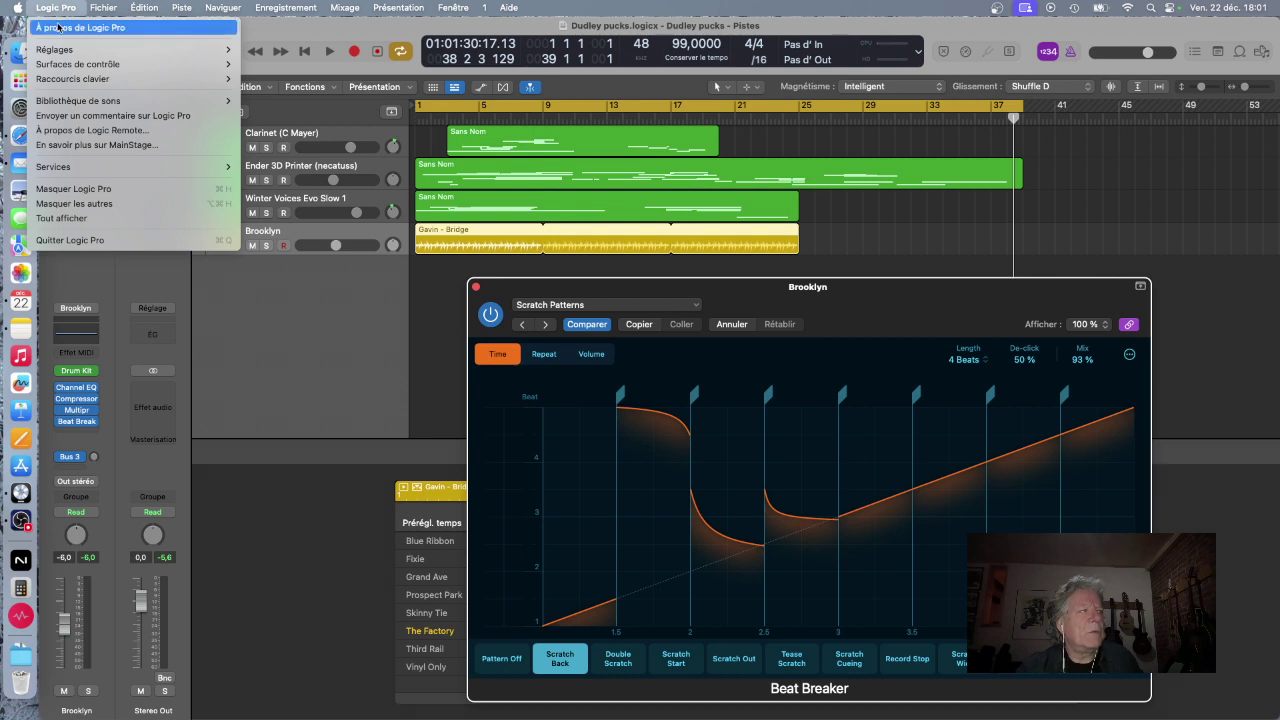
click(58, 28)
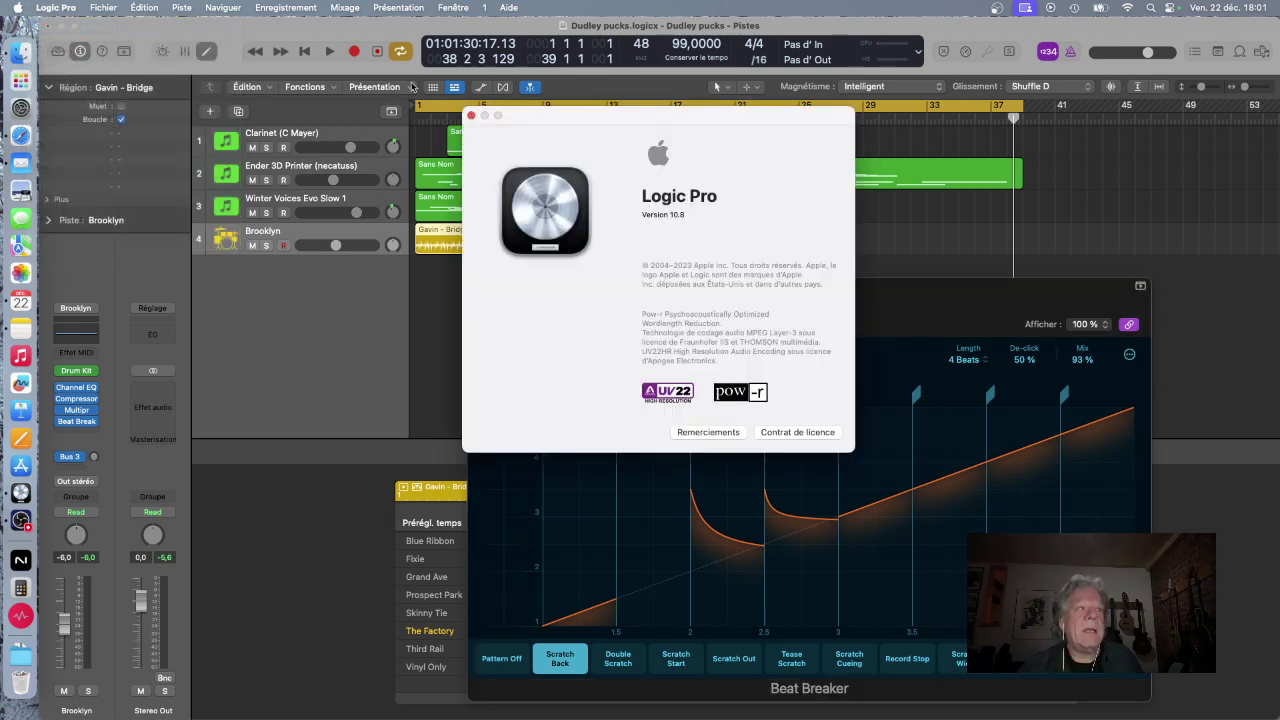
click(472, 117)
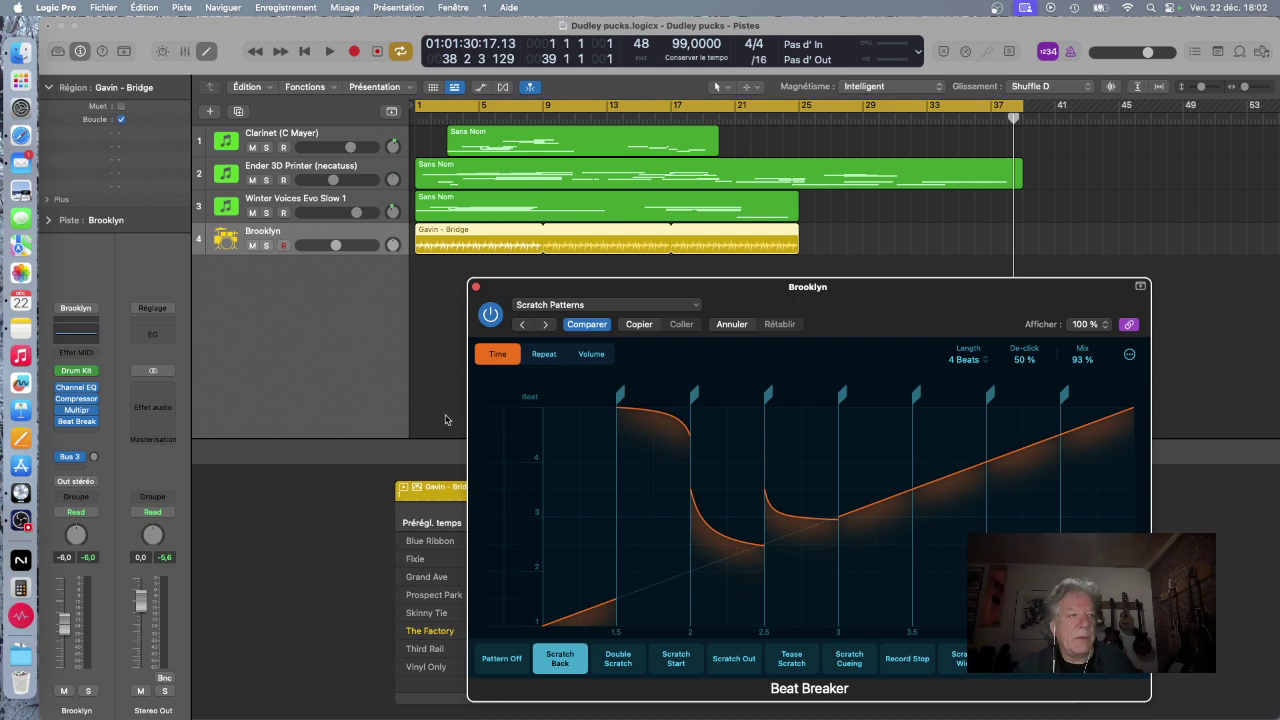
Solo the Brooklyn drum track, listen briefly to its Beat Breaker scratch pattern, and remove the solo
click(267, 246)
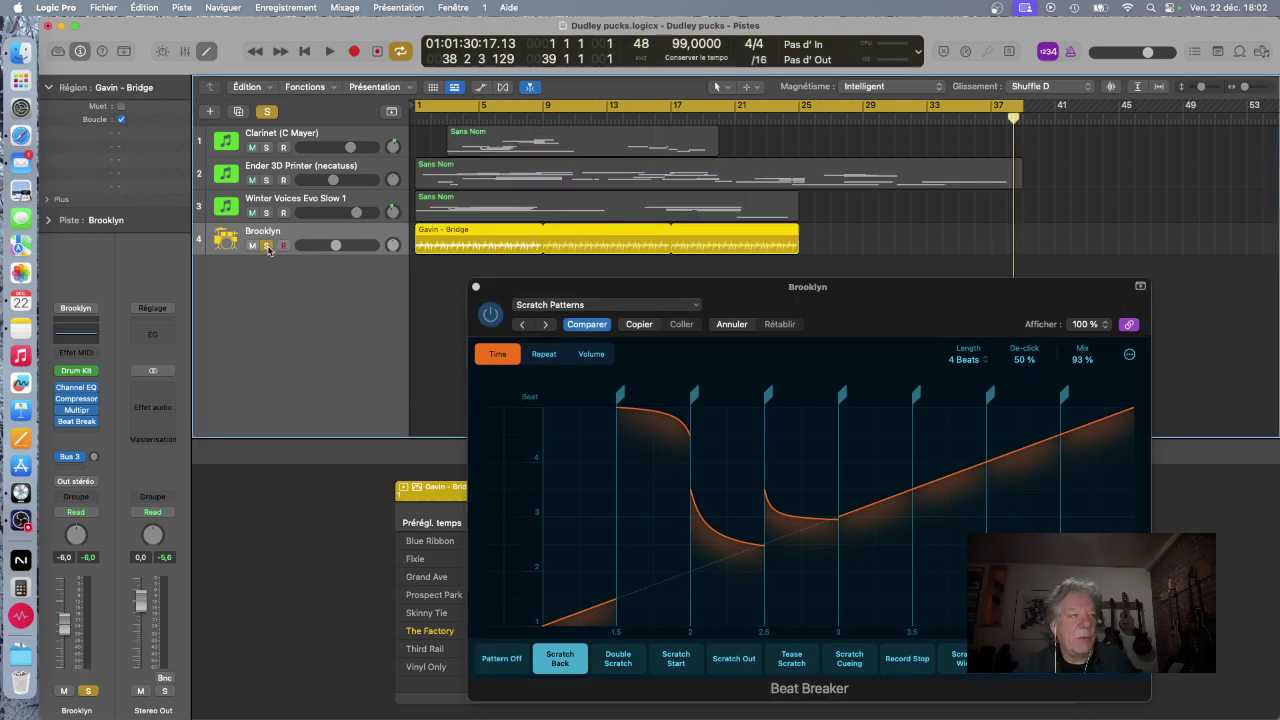
key(space)
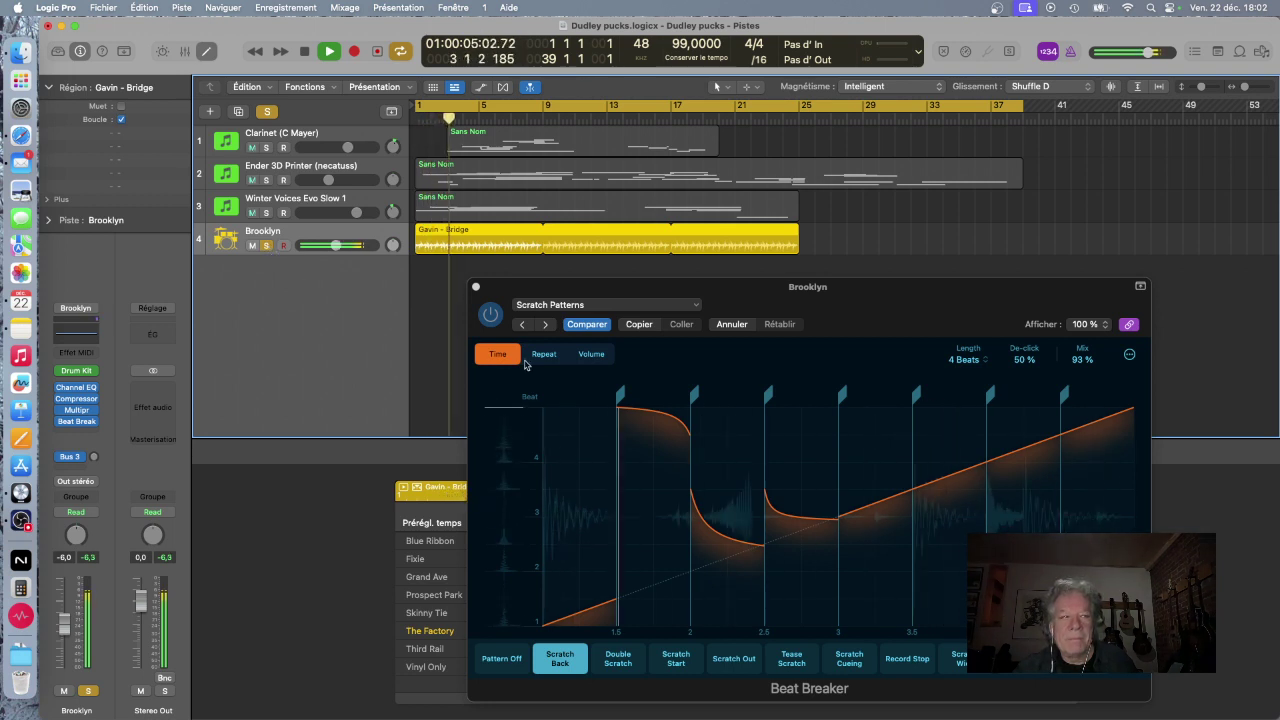
key(space)
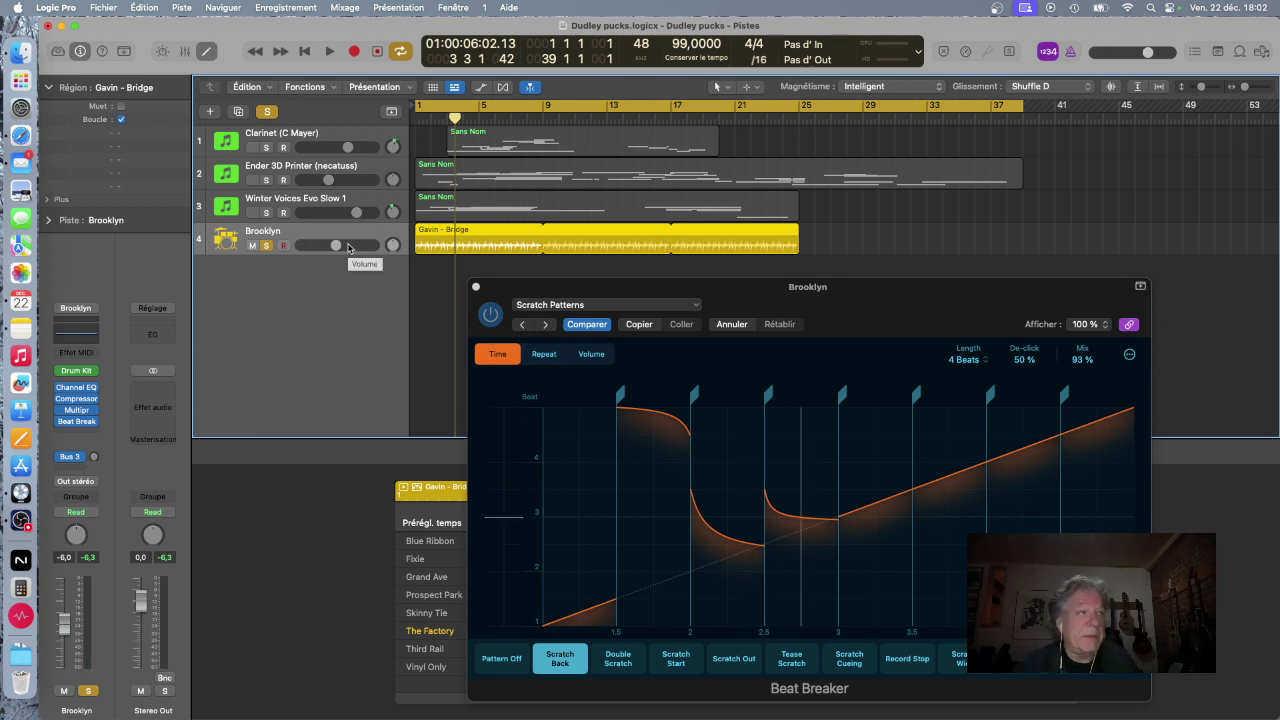
click(268, 246)
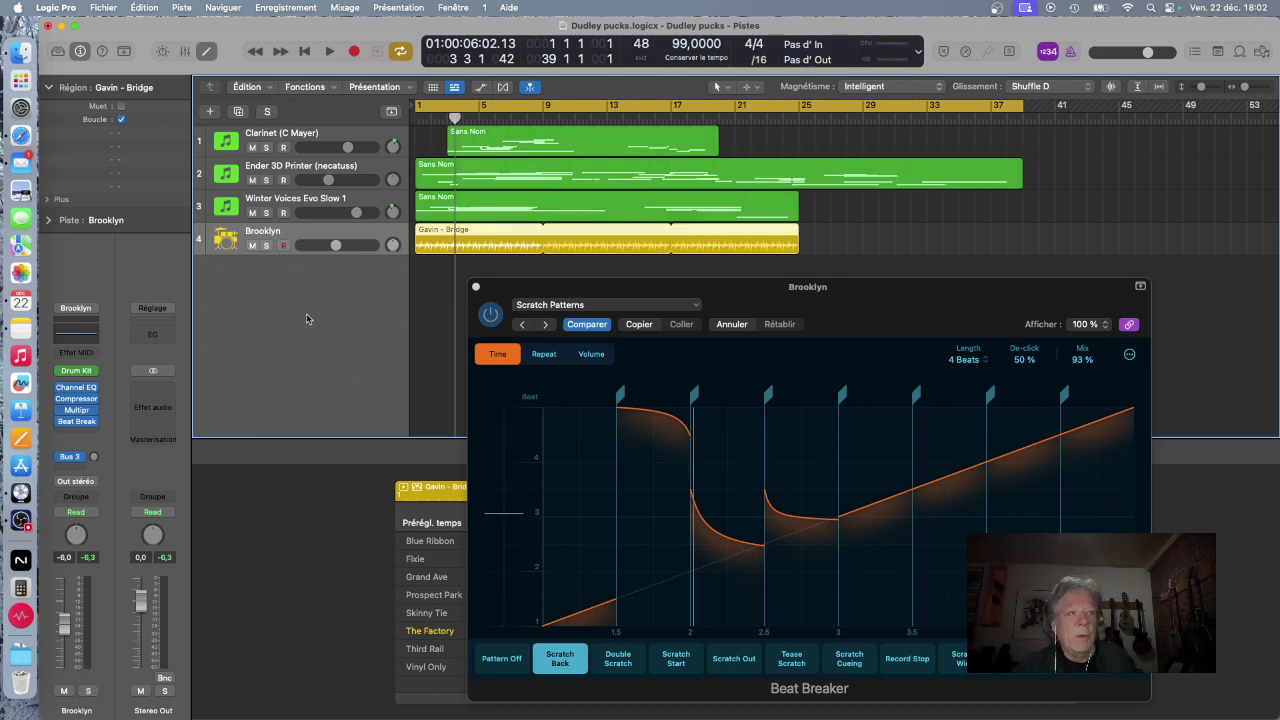
Play the full mix and set the Ender 3D Printer track's volume to -7.6 dB
key(space)
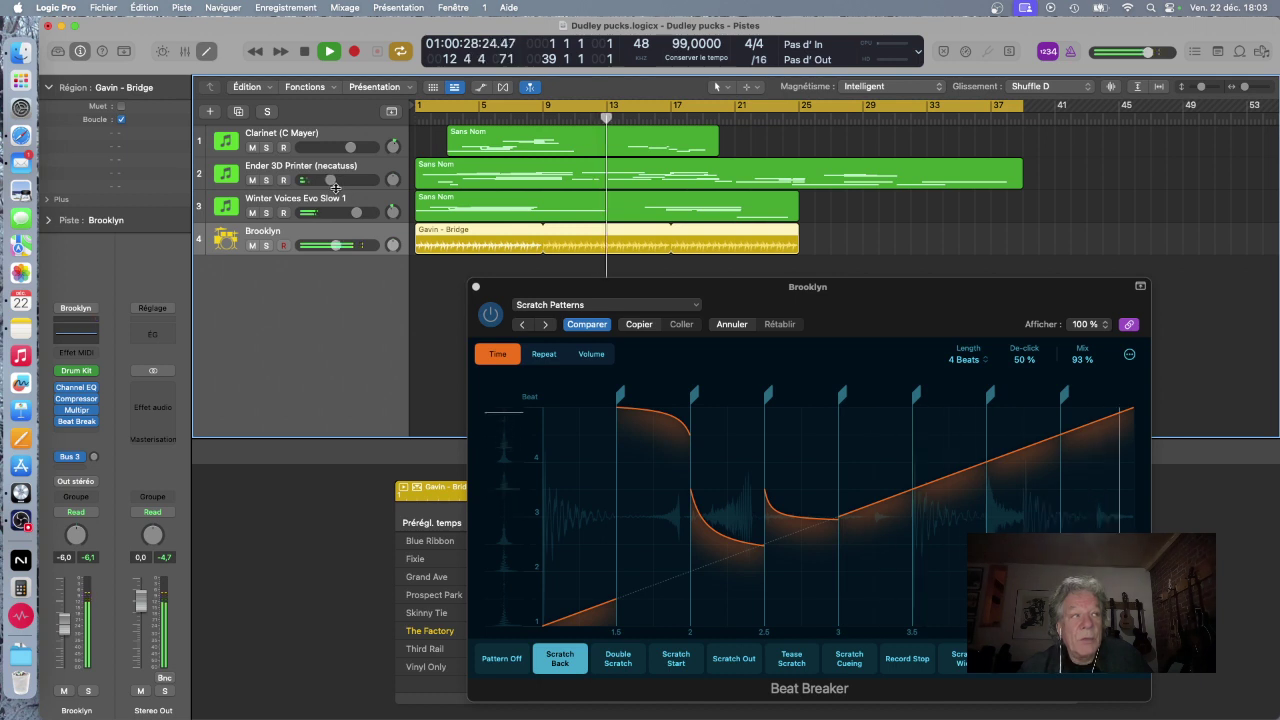
drag(331, 181, 333, 181)
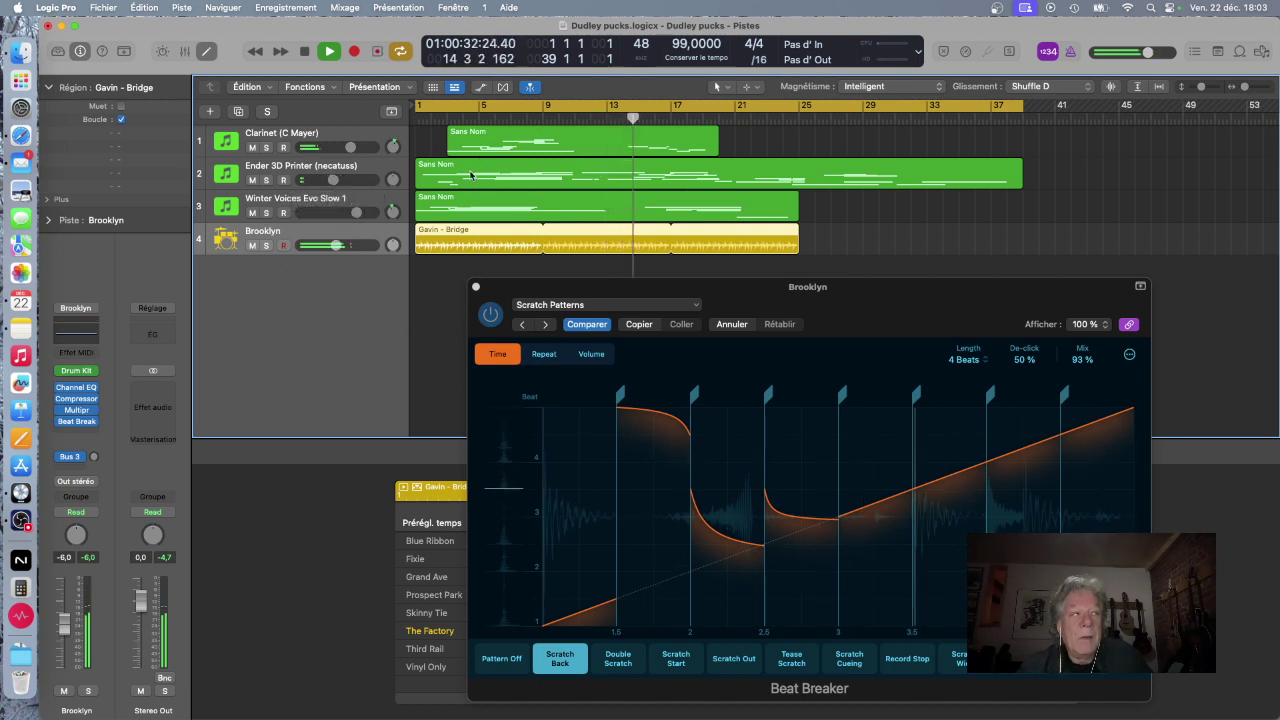
Select the Ender 3D Printer track, view the tracks' volume automation during playback and hide it again
click(381, 173)
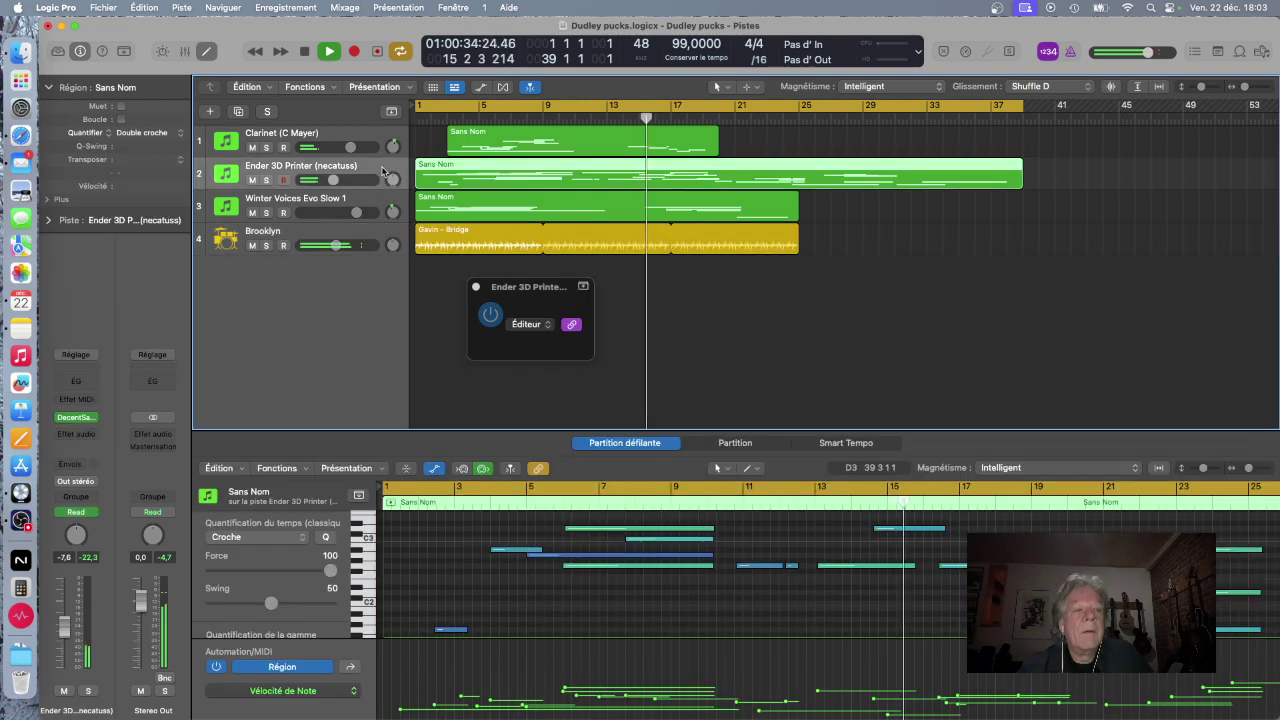
key(a)
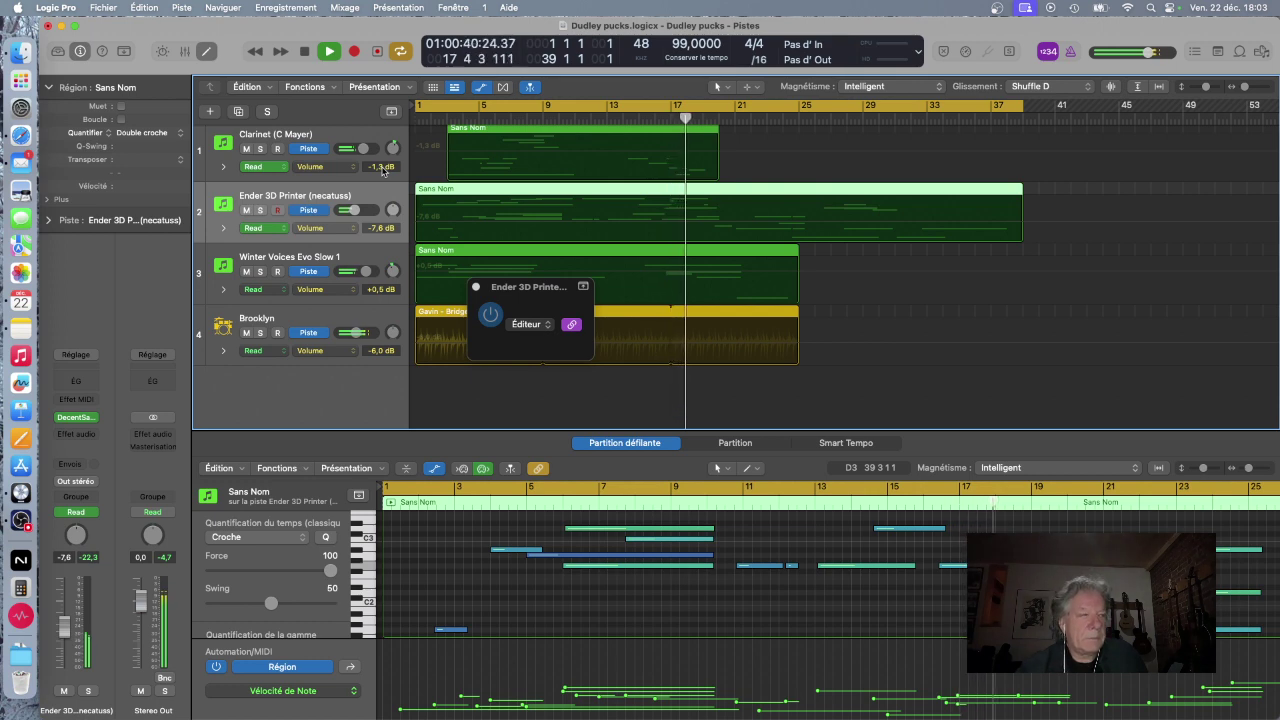
key(a)
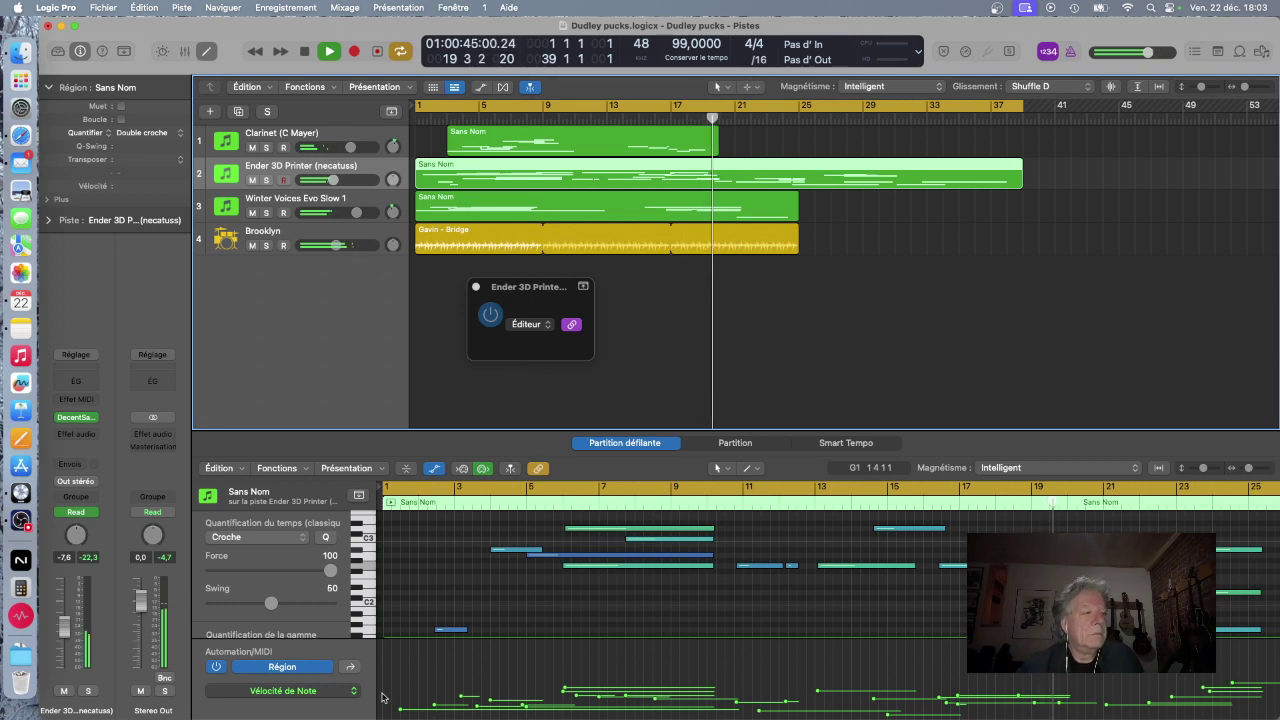
Show the Ender 3D Printer region's volume automation, raise its end to -4.6 dB and bar 12 to -5.0 dB, and start at -3.7 dB without the opening ramp
click(350, 667)
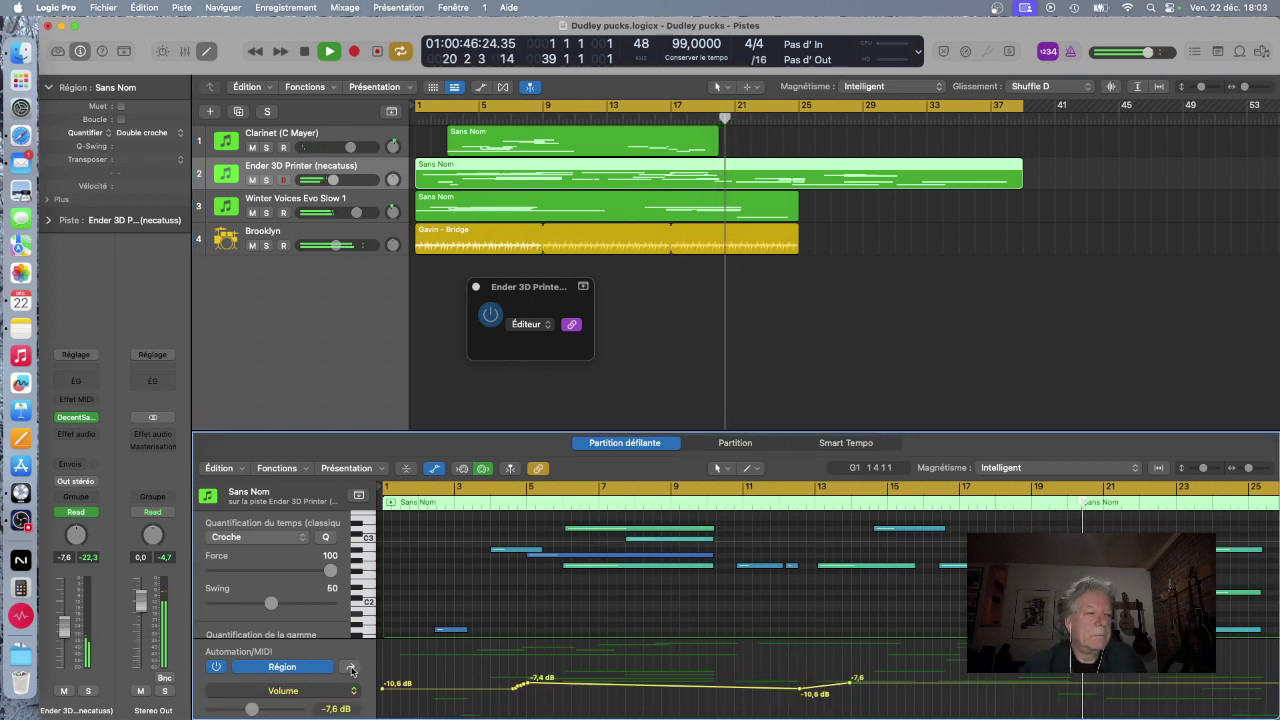
drag(1018, 689, 1018, 676)
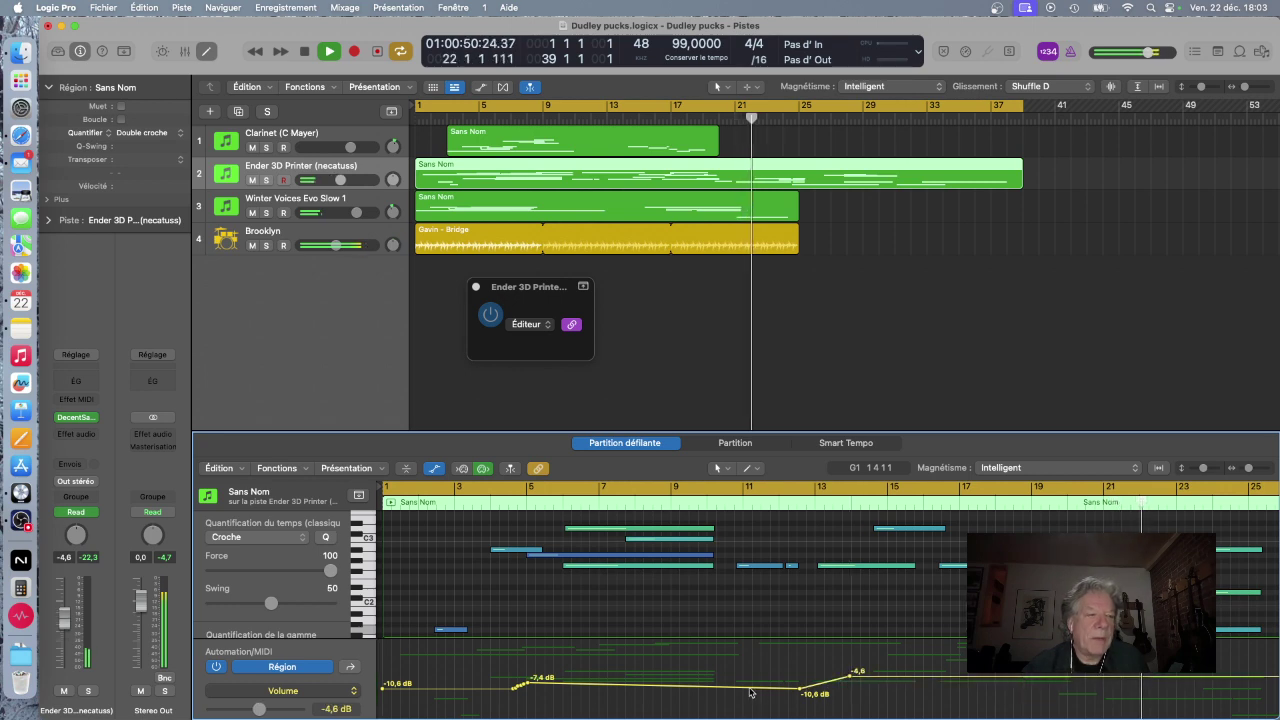
drag(770, 690, 792, 684)
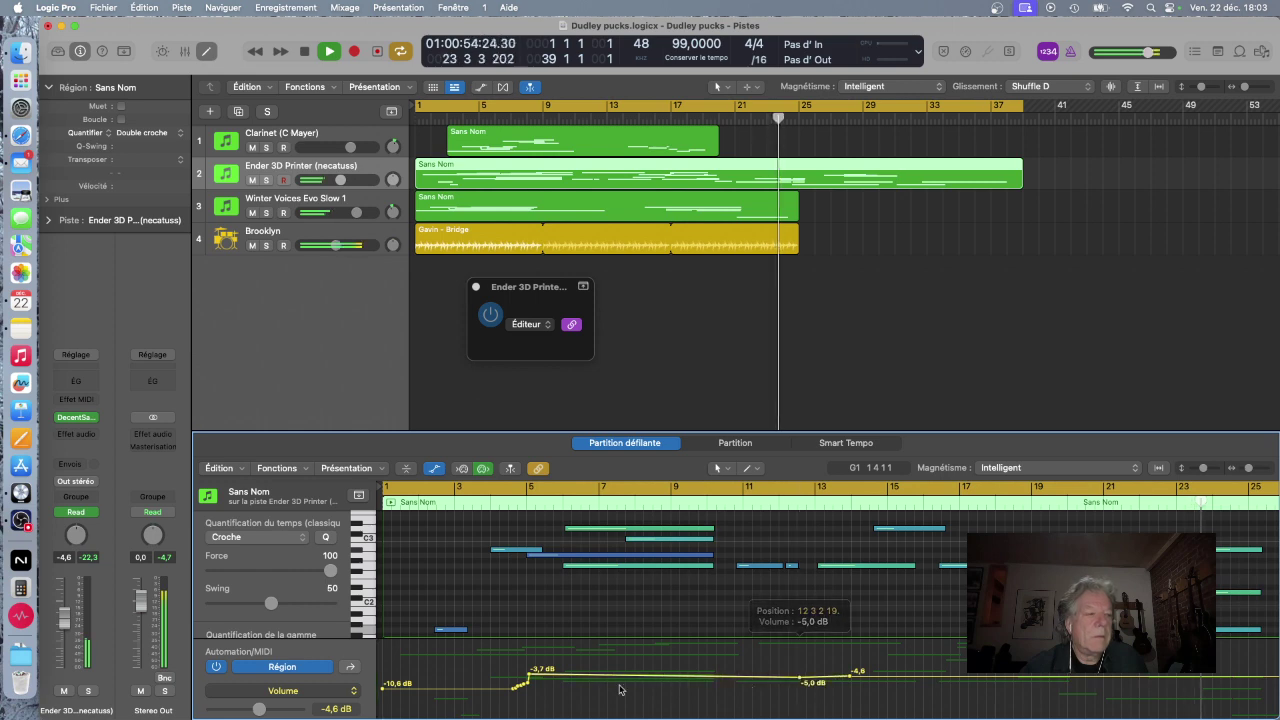
drag(531, 679, 250, 671)
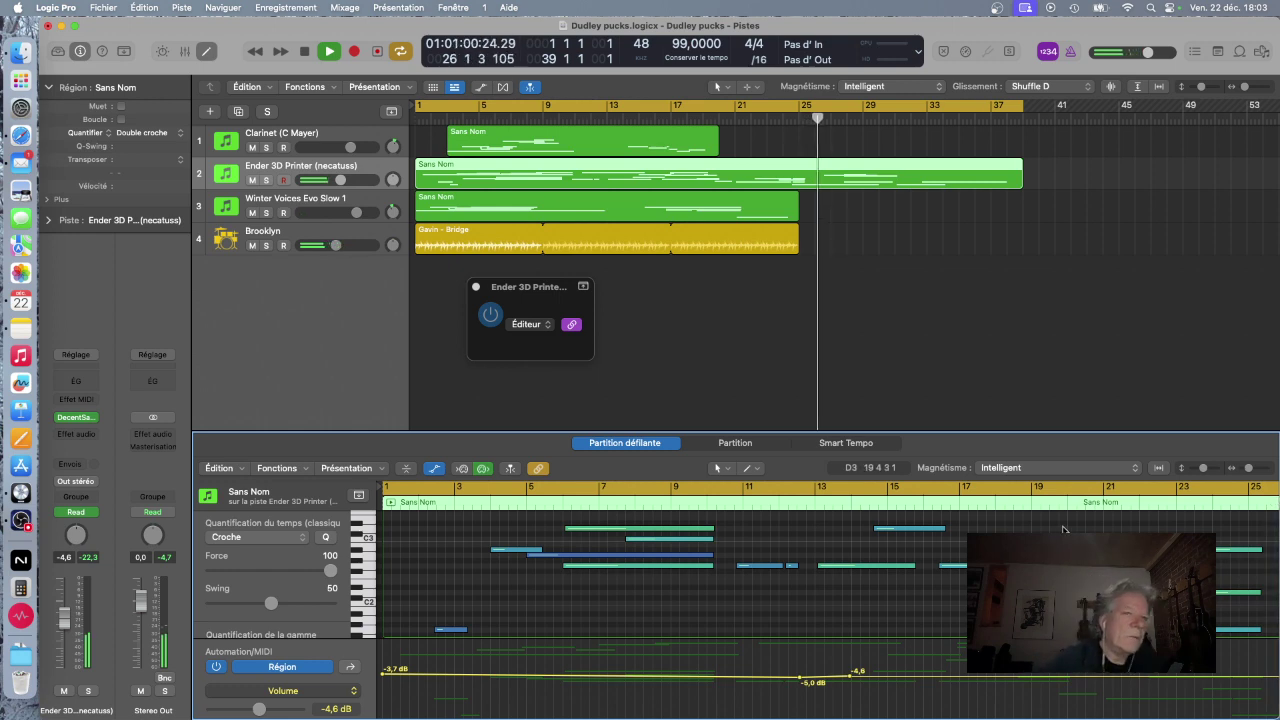
Raise the region's volume automation to -4.0 dB at the dip near bar 12 and -2.6 dB for the section after it
scroll(1205, 485, down, 2)
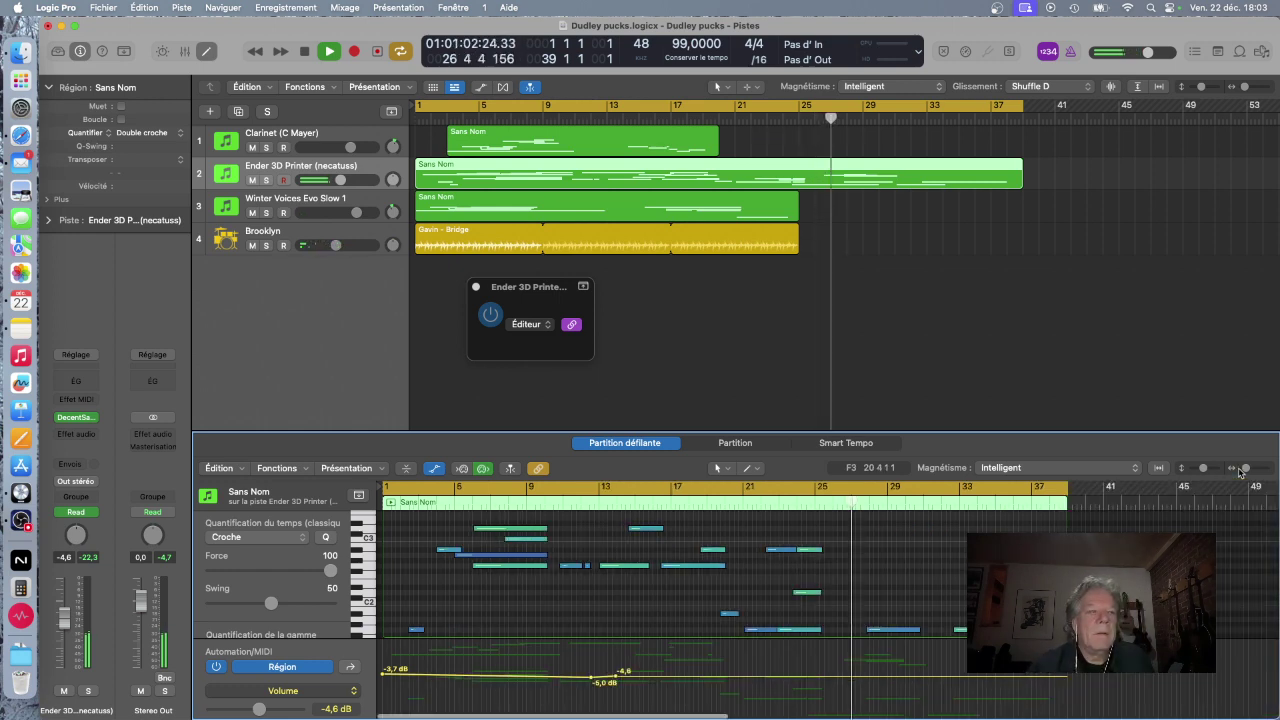
drag(853, 680, 853, 675)
drag(591, 677, 591, 675)
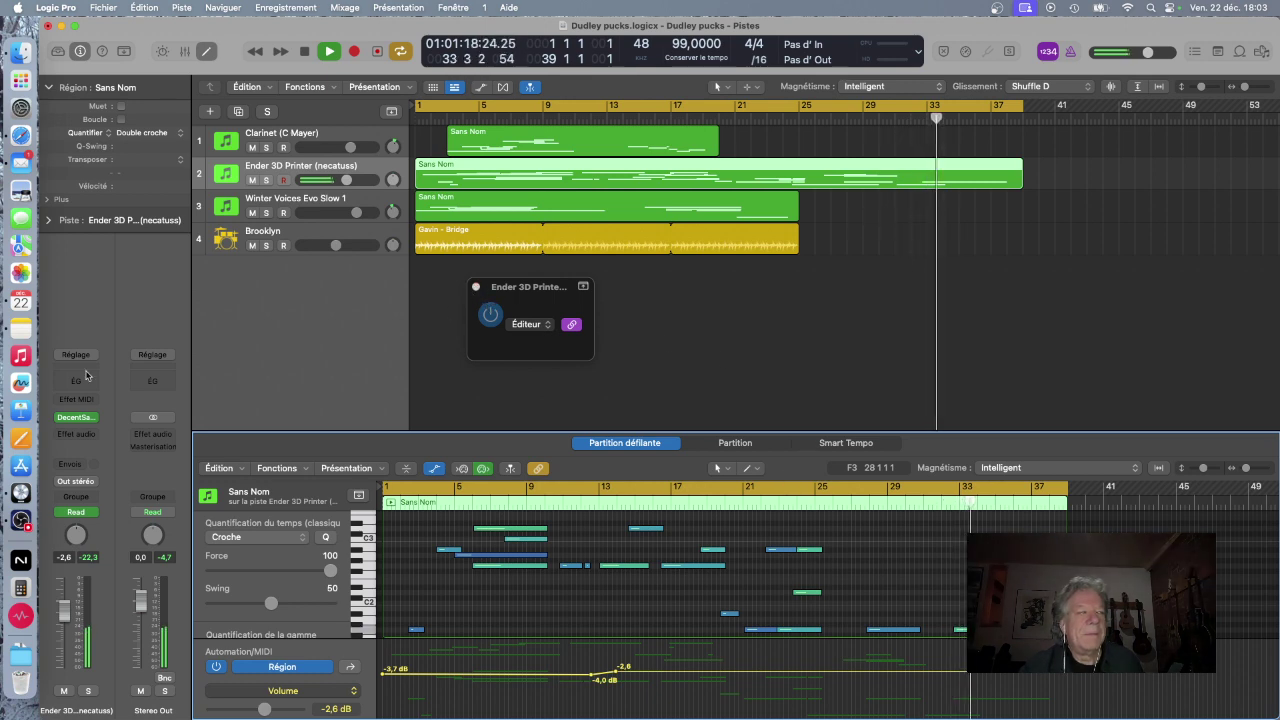
Open the Ender 3D Printer track's DecentSampler instrument and move its window clear of the region's automation
click(80, 418)
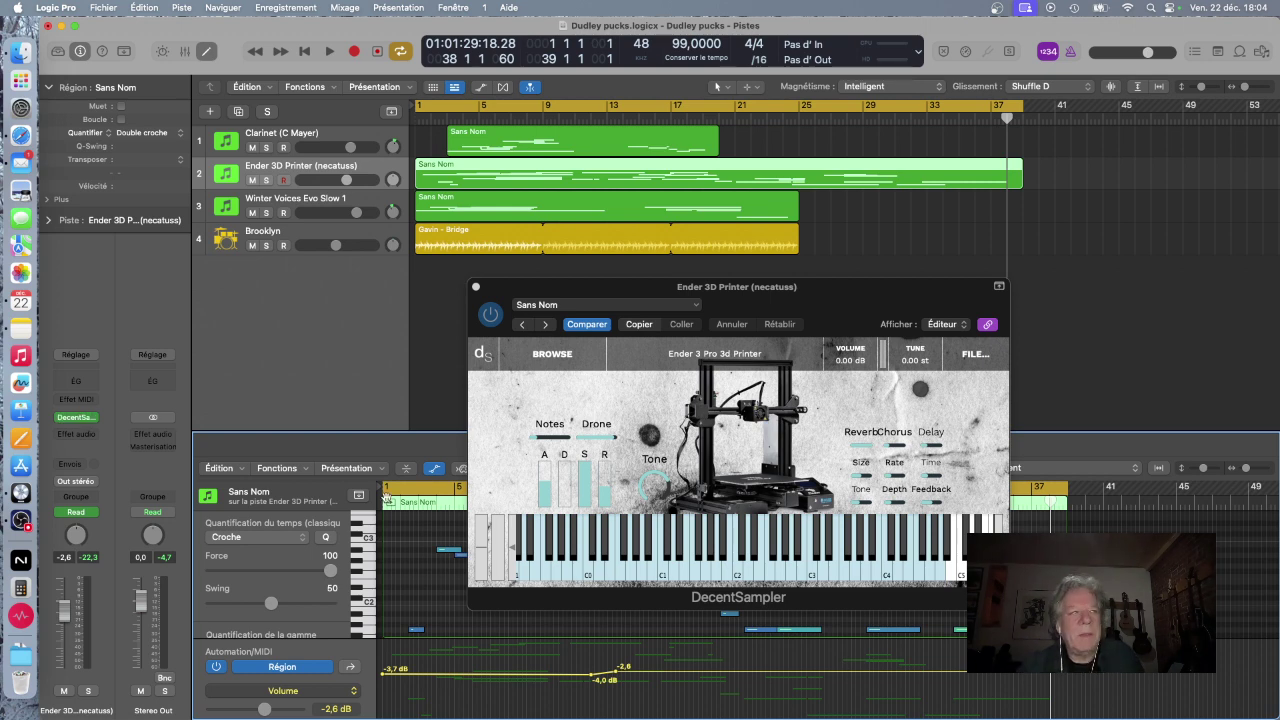
drag(826, 297, 646, 177)
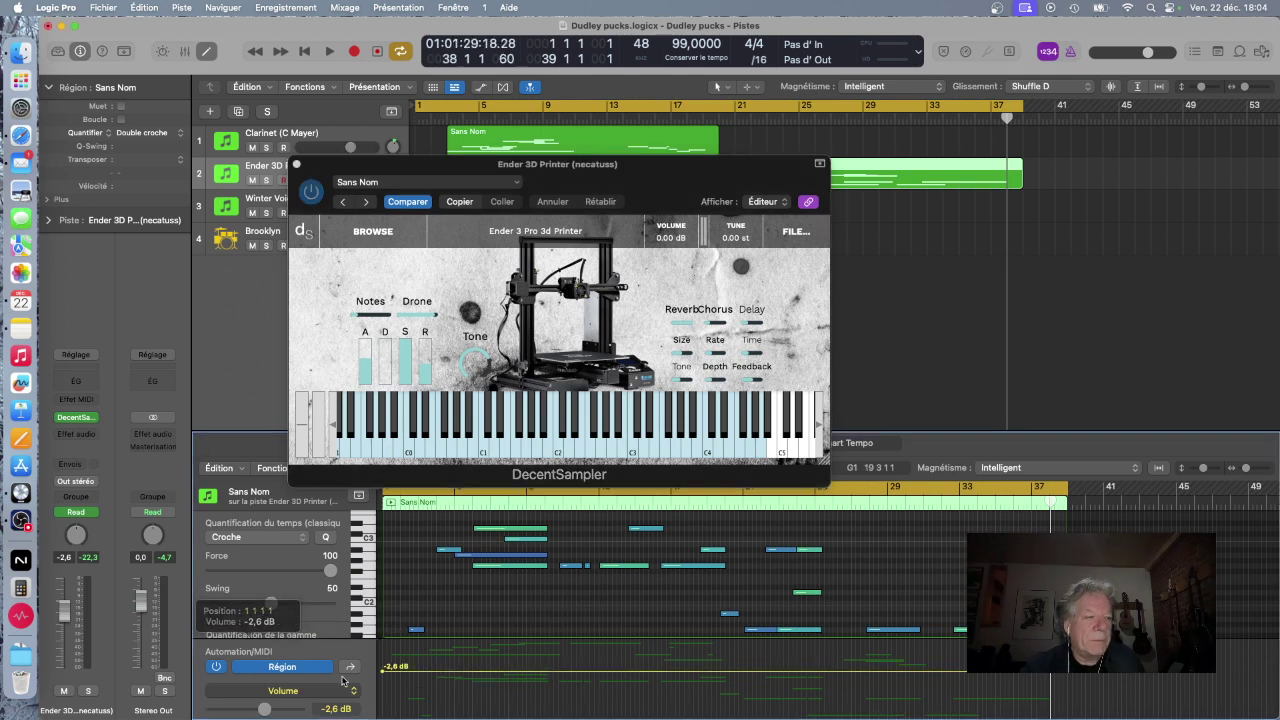
Flatten the Ender 3D Printer region's volume automation at -0.4 dB, check it in playback and replay the project from the beginning
drag(409, 672, 409, 670)
key(space)
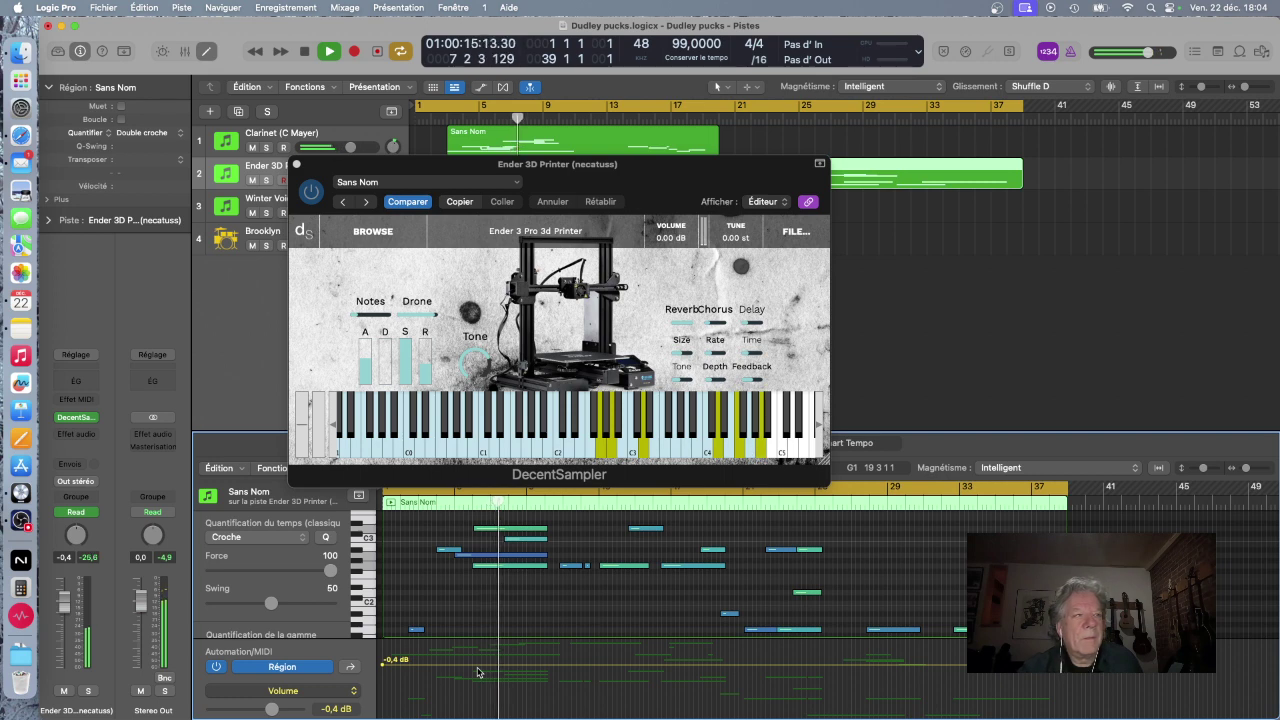
key(space)
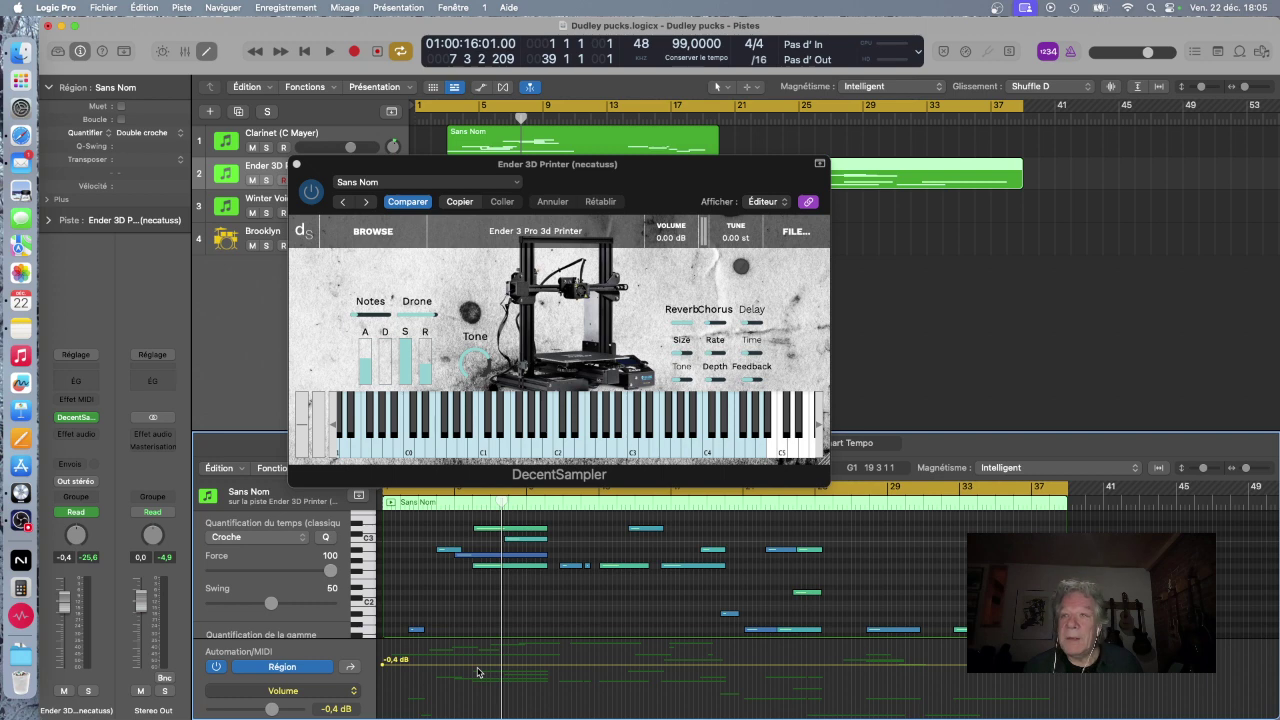
key(Return)
key(space)
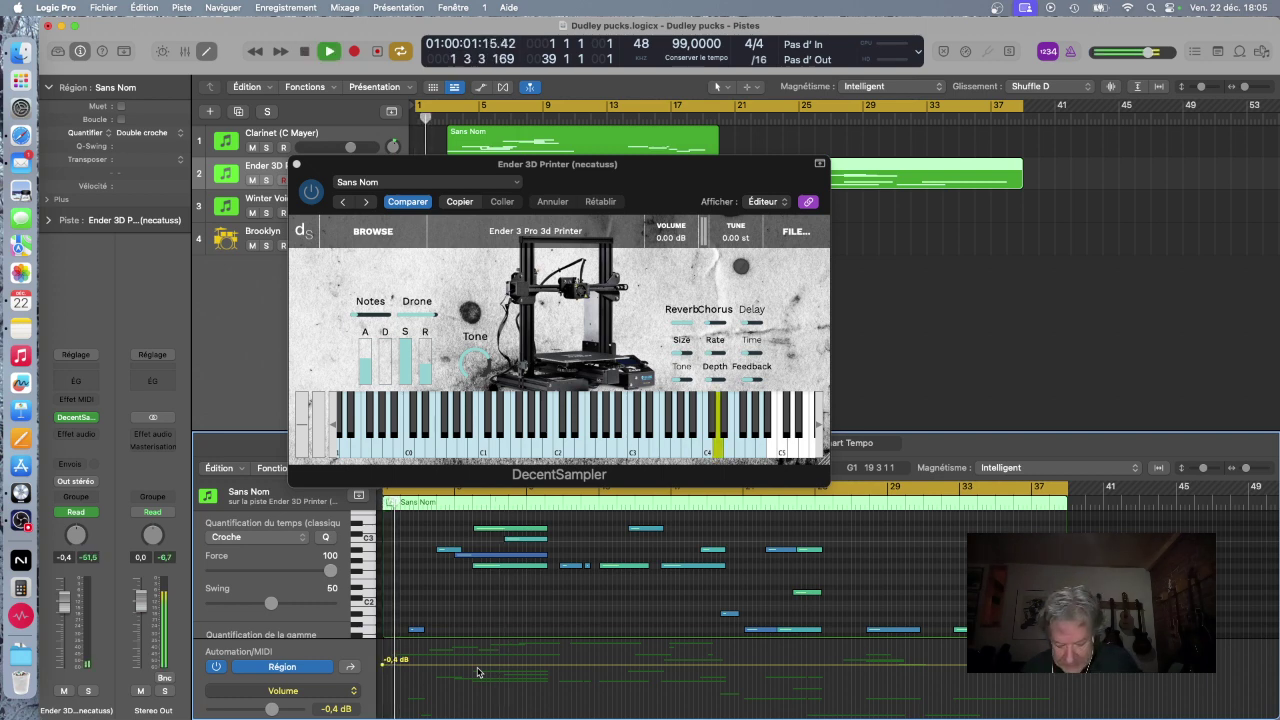